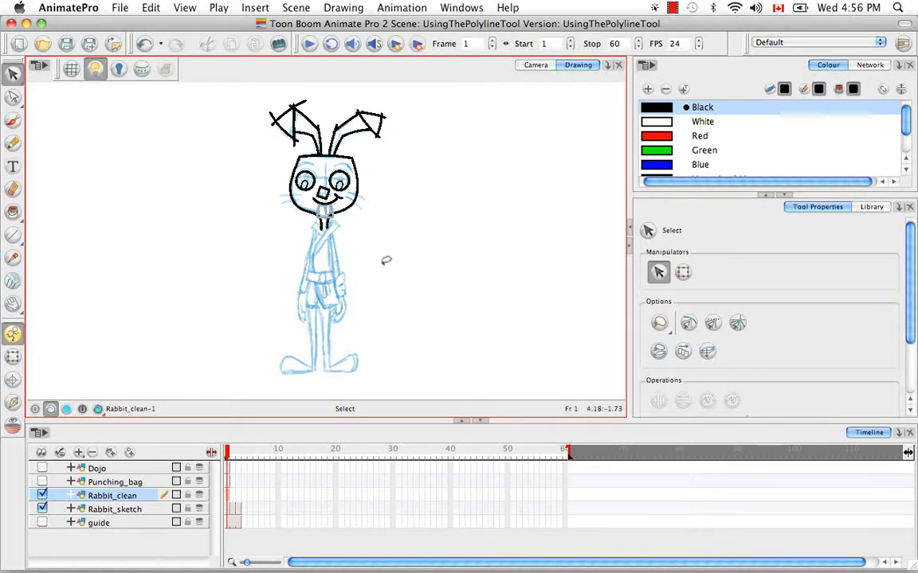
- Activate the Polyline tool for tracing the rabbit's jacket collar on the Rabbit_clean layer
{"action": "left_click", "coordinate": [12, 238]}
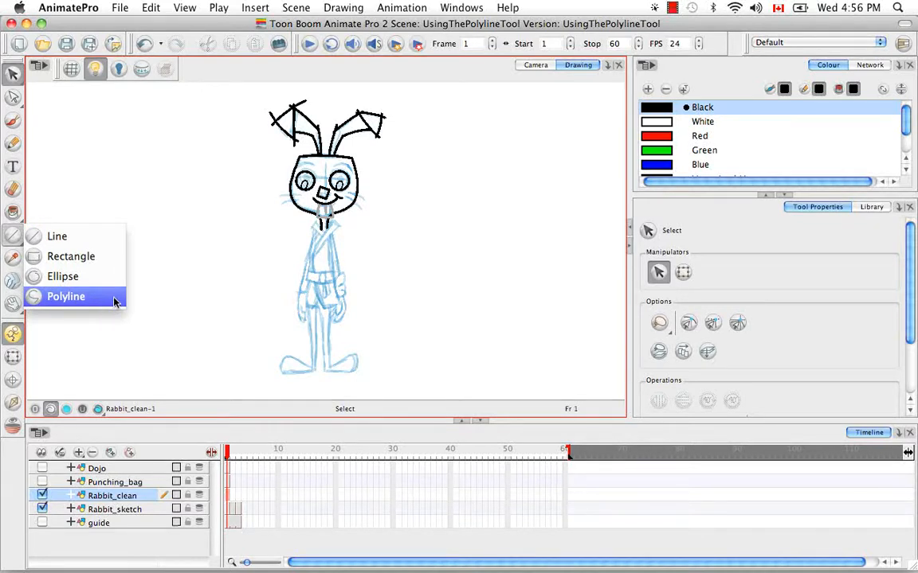
{"action": "left_click", "coordinate": [88, 237]}
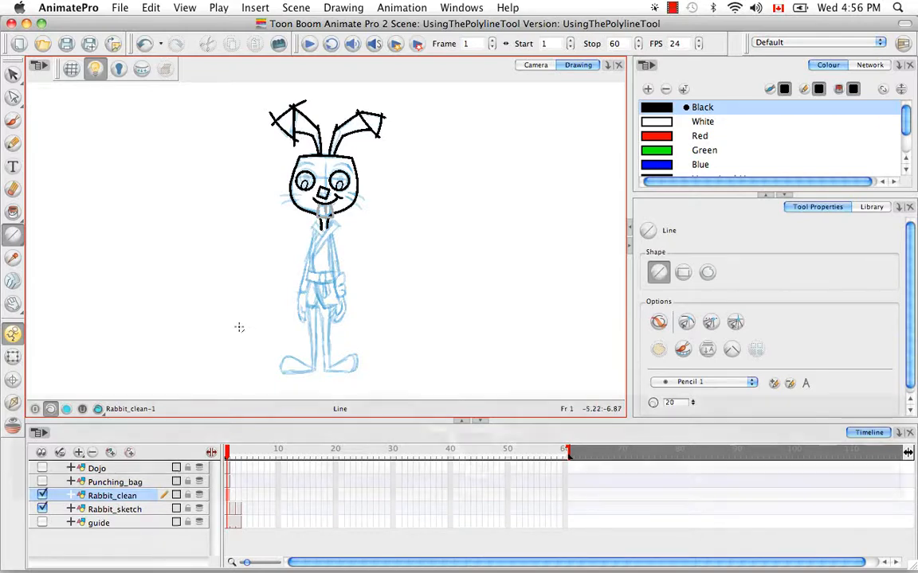
{"action": "key", "text": "alt+p"}
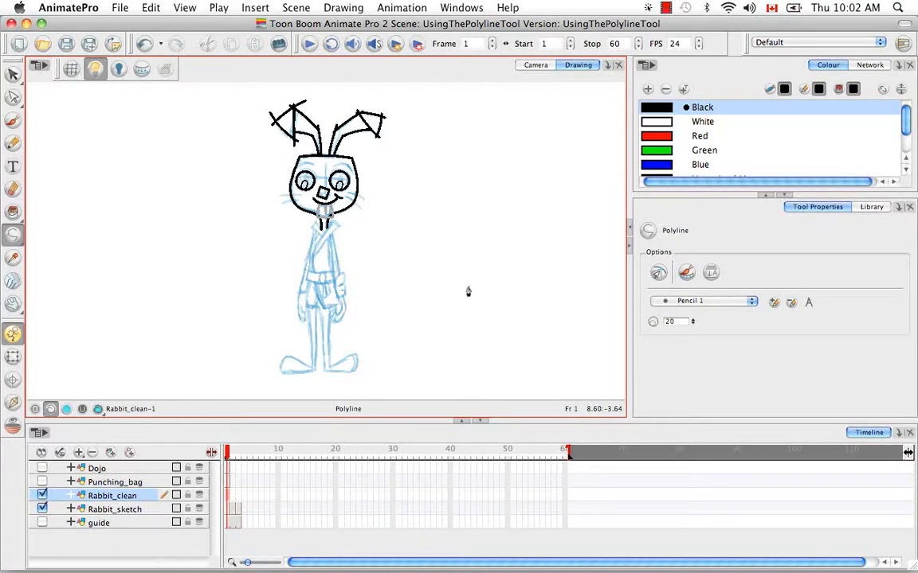
{"action": "key", "text": "super+equal"}
{"action": "key", "text": "super+equal"}
{"action": "key", "text": "super+equal"}
{"action": "key", "text": "super+equal"}
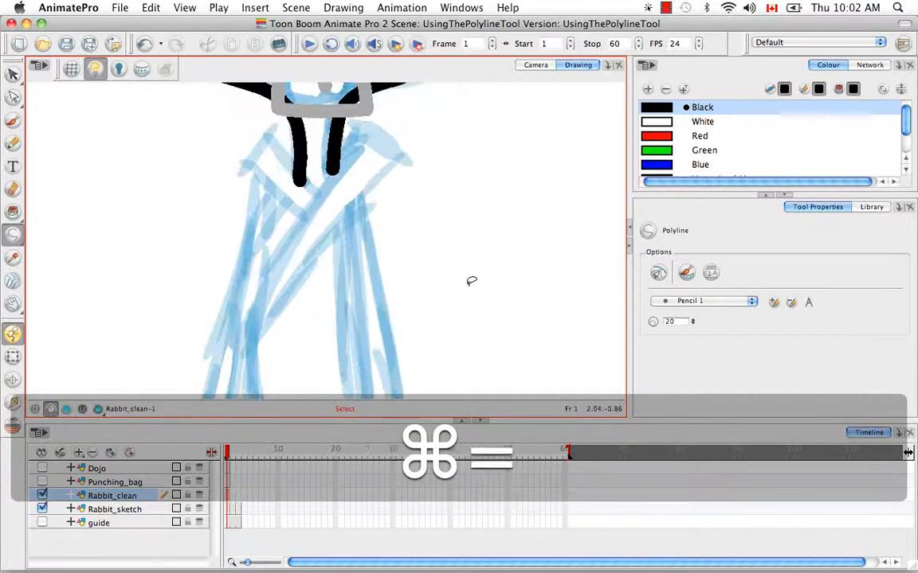
{"action": "left_click_drag", "start_coordinate": [491, 225], "coordinate": [453, 298]}
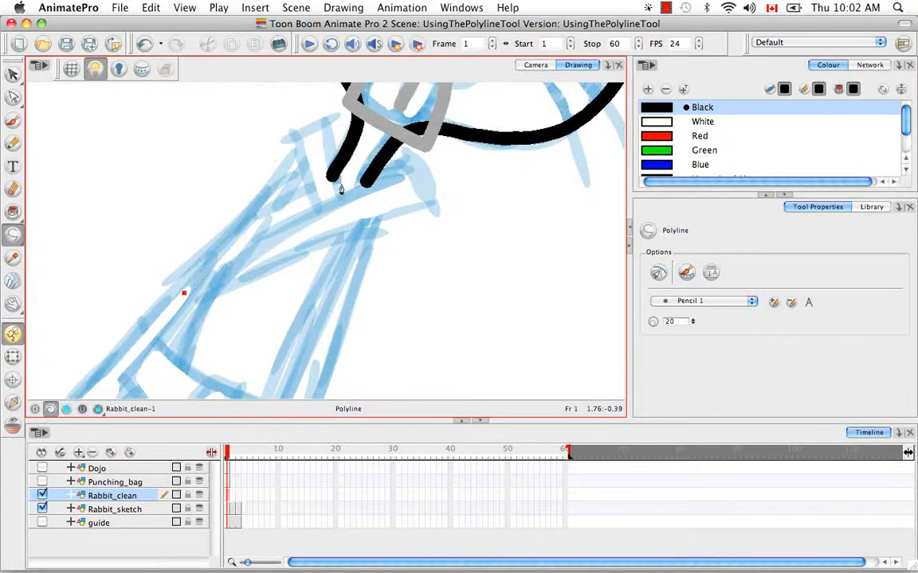
- Draw a polyline along the lapel's upper edge with Pencil 1 and continue it around the collar tip with Pencil 2
{"action": "left_click", "coordinate": [399, 166]}
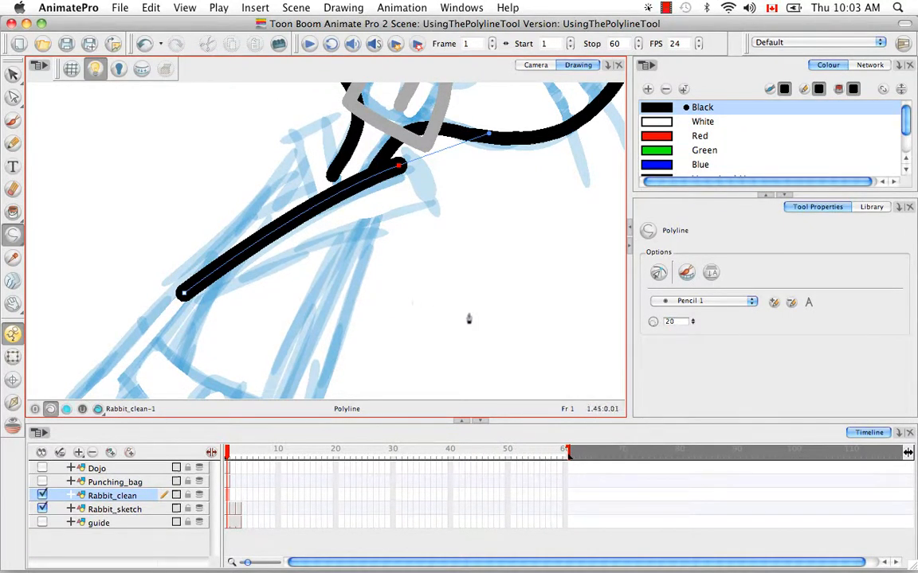
{"action": "left_click", "coordinate": [752, 303]}
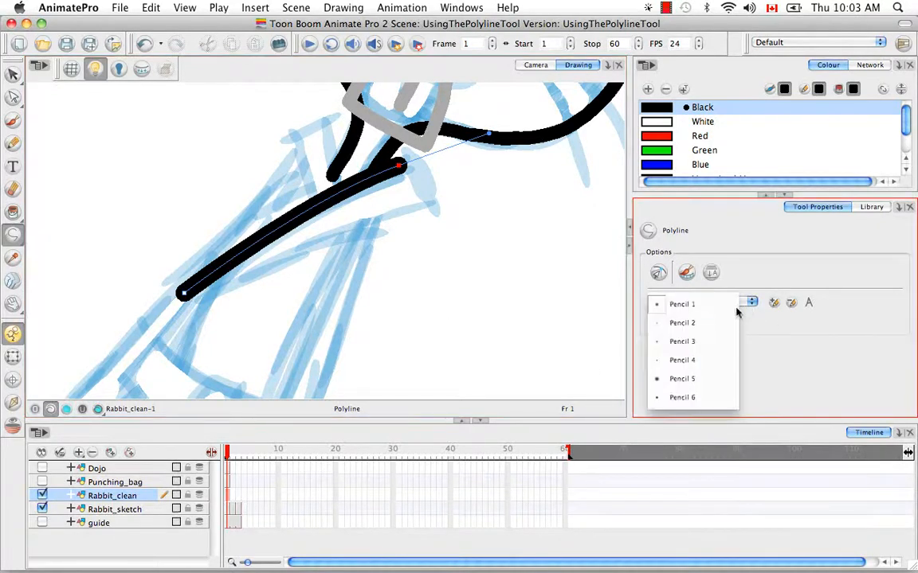
{"action": "left_click", "coordinate": [708, 323]}
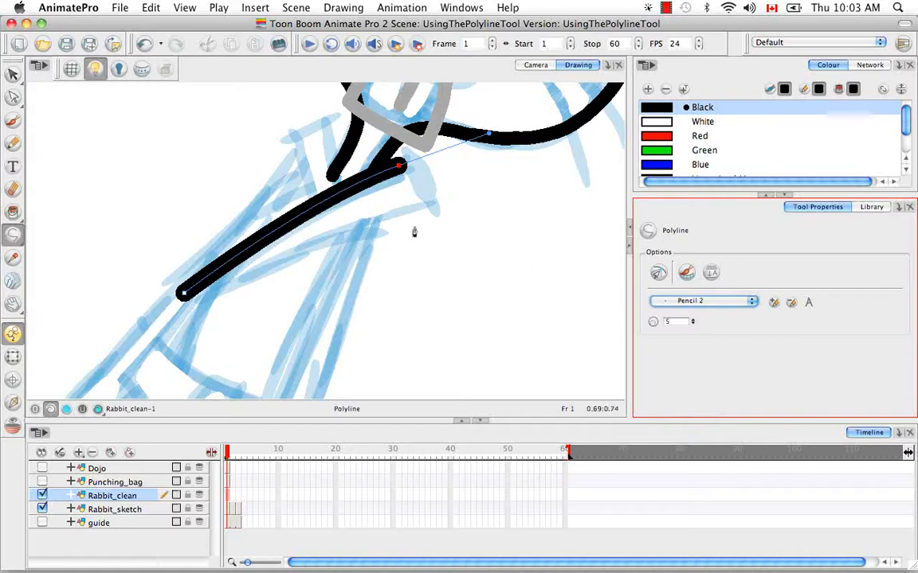
{"action": "left_click_drag", "start_coordinate": [409, 211], "coordinate": [390, 219]}
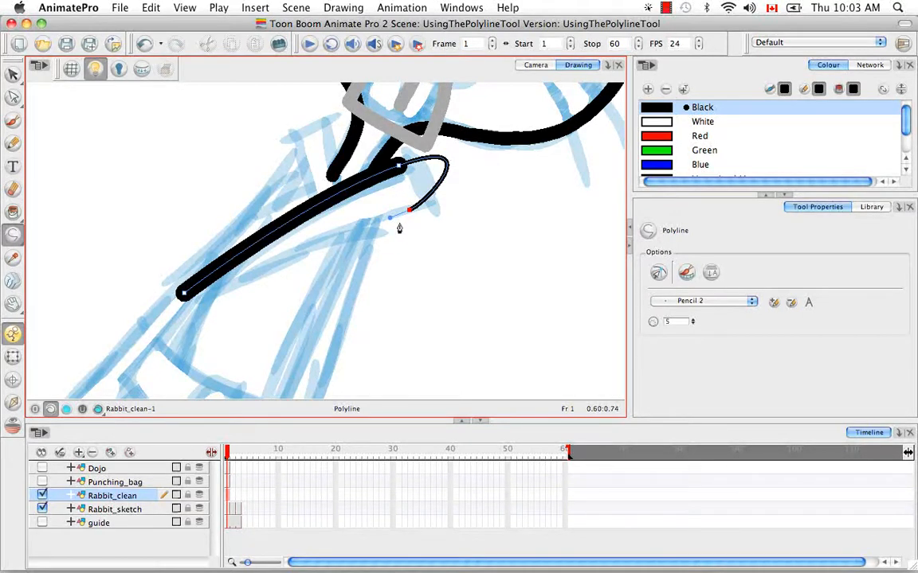
- Select the thick and thin collar strokes individually to examine how the polyline is divided between pencil sizes
{"action": "key", "text": "v"}
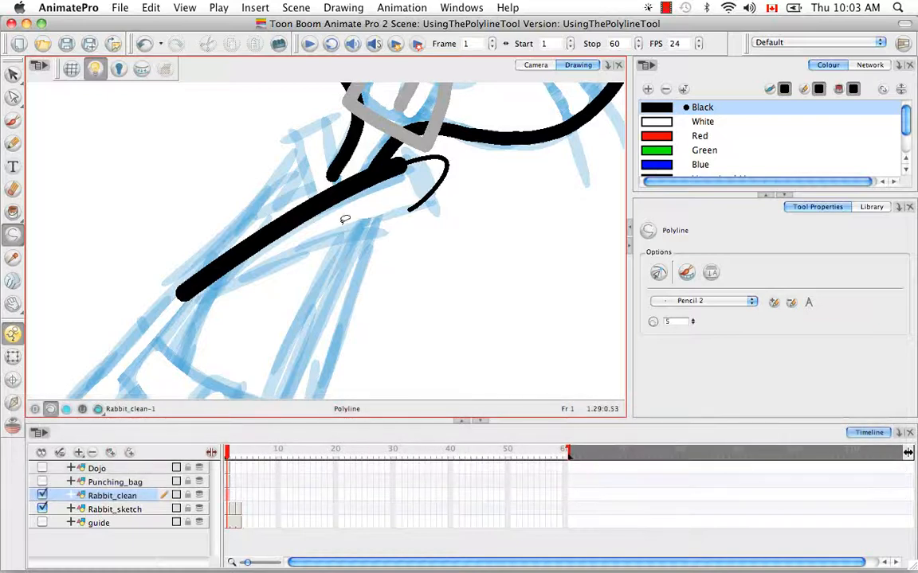
{"action": "key", "text": "v"}
{"action": "left_click", "coordinate": [292, 186]}
{"action": "left_click", "coordinate": [392, 151]}
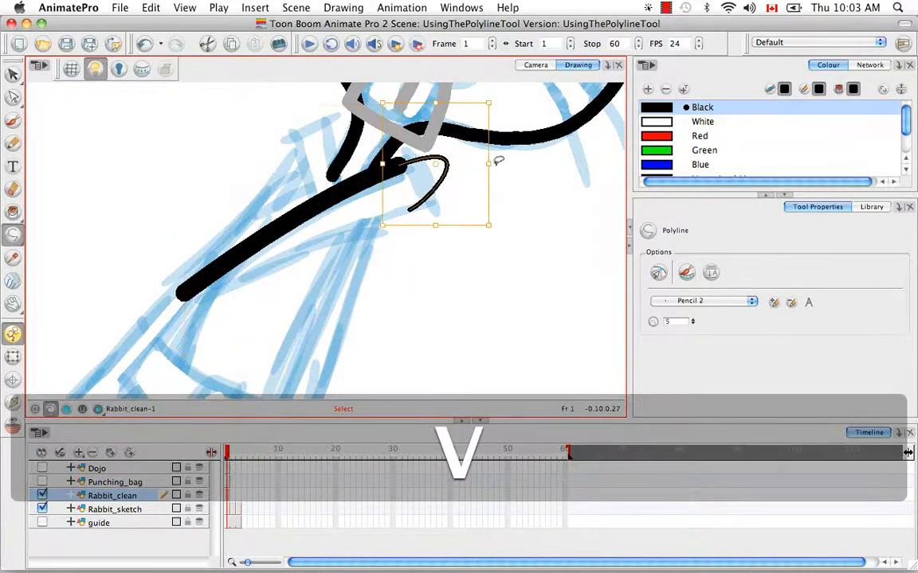
{"action": "left_click", "coordinate": [312, 212]}
{"action": "left_click", "coordinate": [395, 160]}
{"action": "key", "text": "v"}
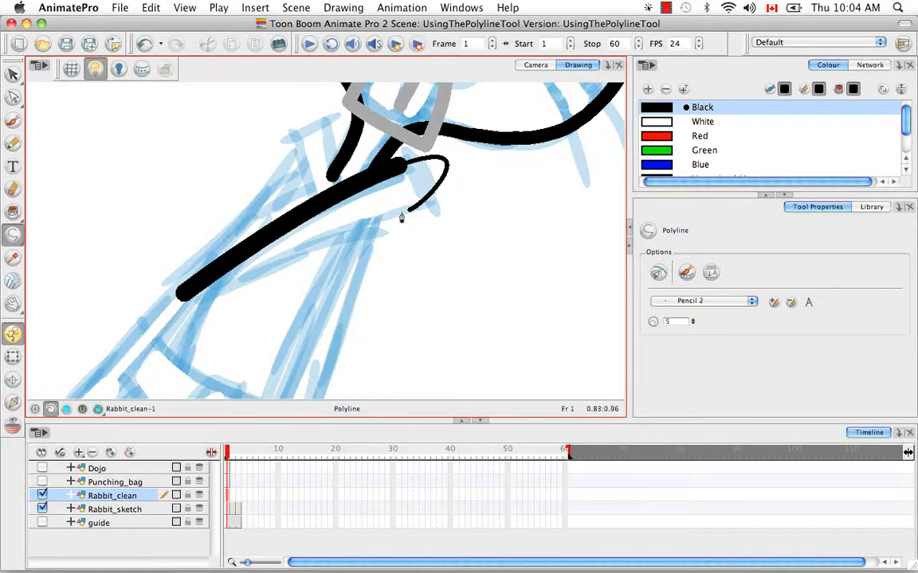
{"action": "key", "text": "v"}
{"action": "left_click", "coordinate": [446, 181]}
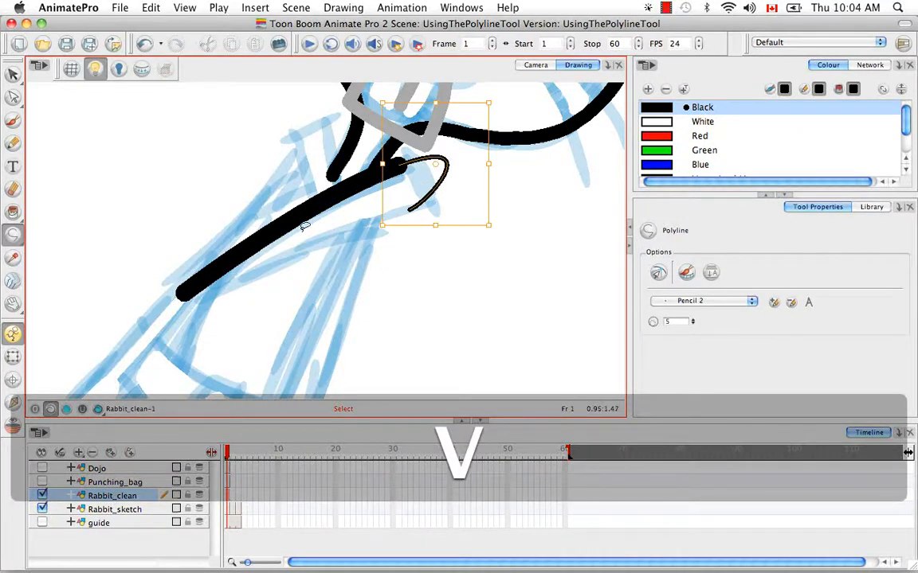
- Delete the thick lapel stroke and the thin stroke around the collar tip
{"action": "mouse_move", "coordinate": [353, 238]}
{"action": "left_mouse_down"}
{"action": "mouse_move", "coordinate": [321, 240]}
{"action": "mouse_move", "coordinate": [279, 187]}
{"action": "left_mouse_up"}
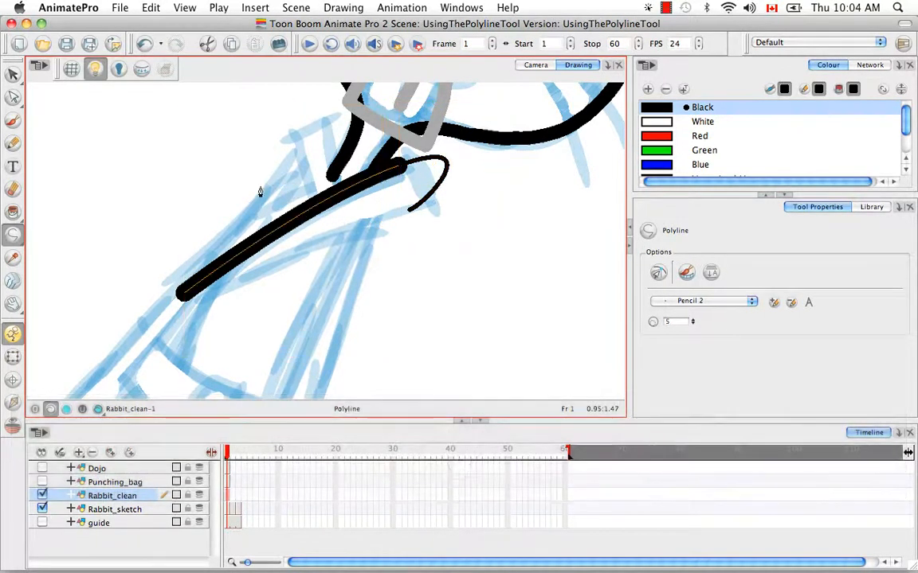
{"action": "key", "text": "BackSpace"}
{"action": "key", "text": "v"}
{"action": "left_click_drag", "start_coordinate": [465, 181], "coordinate": [422, 169]}
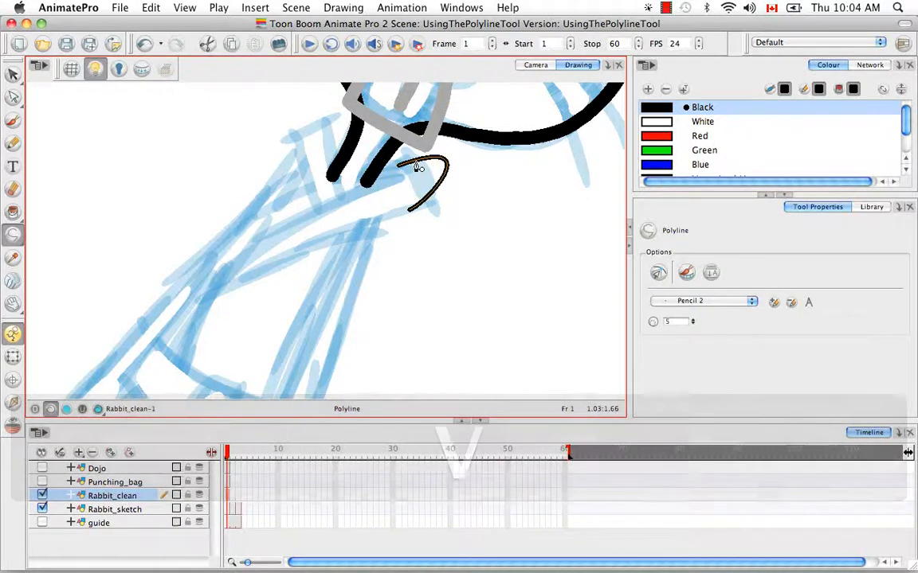
{"action": "key", "text": "BackSpace"}
{"action": "key", "text": "BackSpace"}
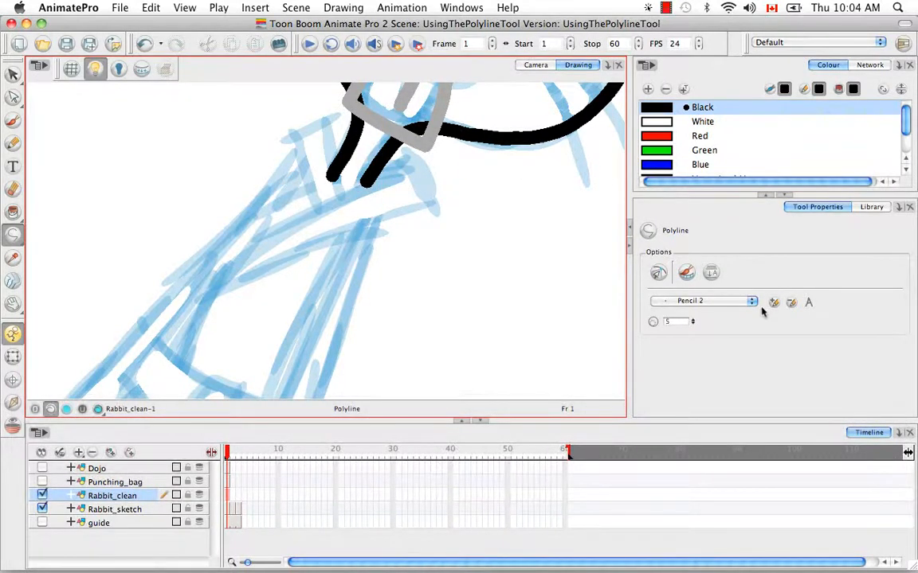
- Trace the jacket's long lapel as a closed curved polyline using the Pencil 6 preset
{"action": "left_click", "coordinate": [752, 303]}
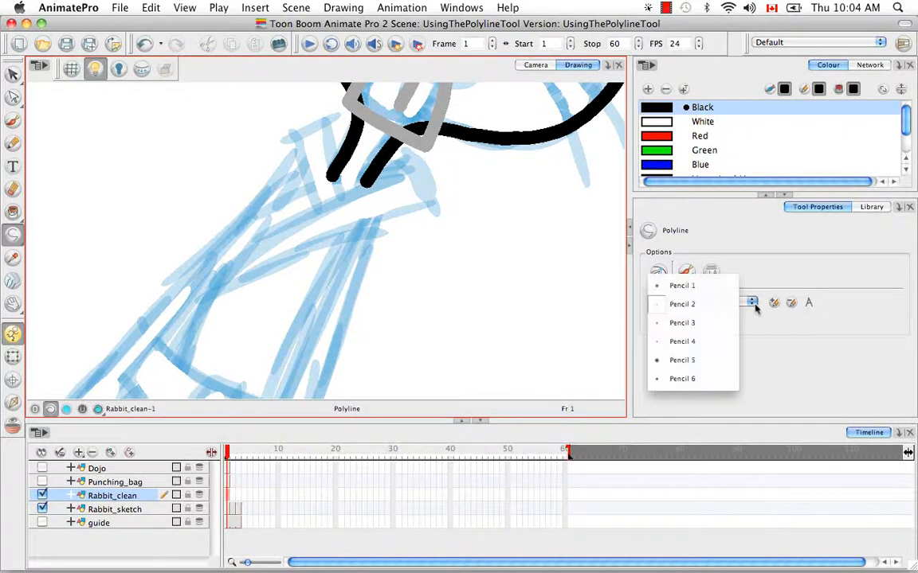
{"action": "left_click", "coordinate": [700, 381]}
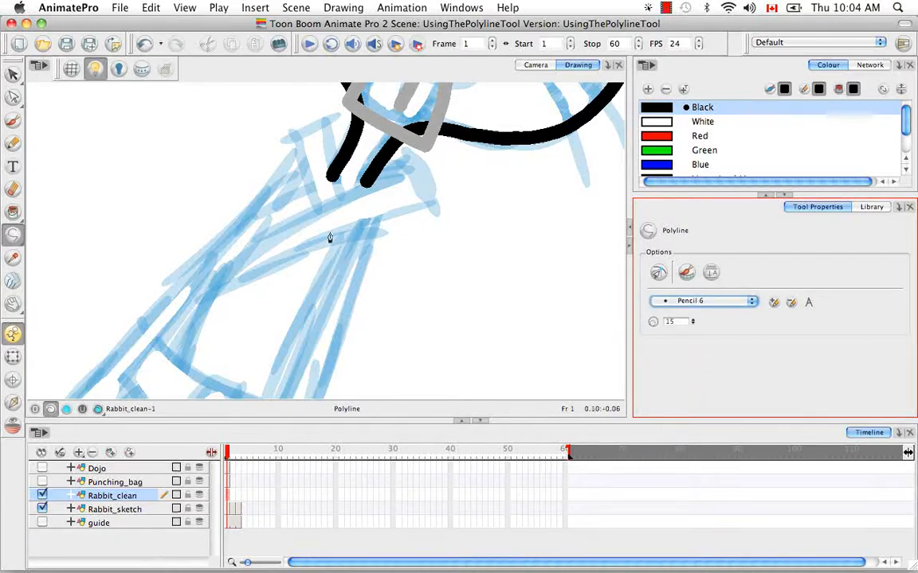
{"action": "left_click", "coordinate": [174, 311]}
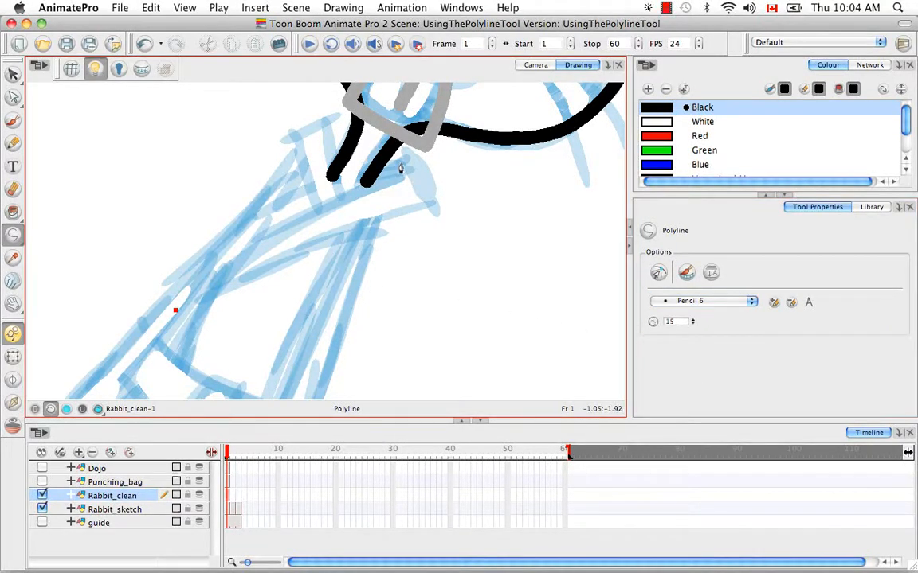
{"action": "left_click_drag", "start_coordinate": [394, 168], "coordinate": [510, 129]}
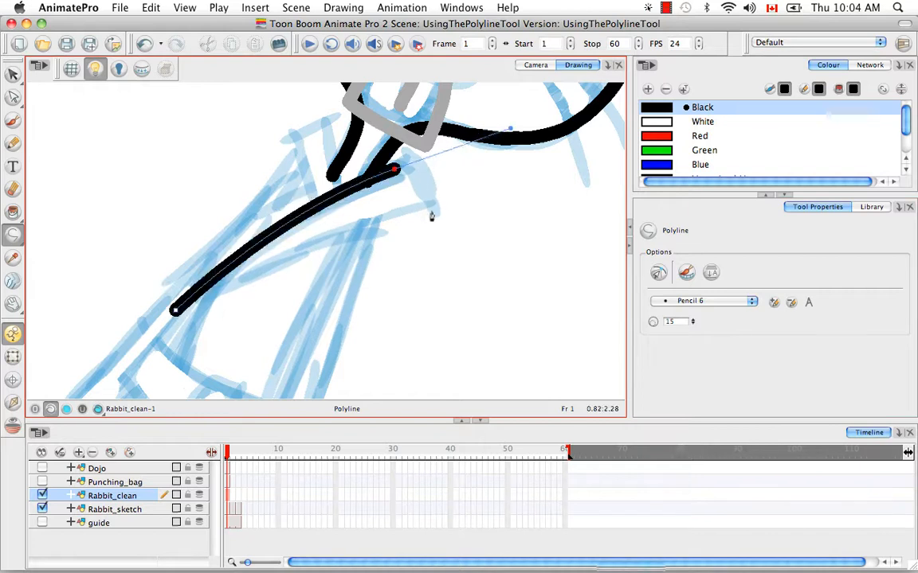
{"action": "left_click_drag", "start_coordinate": [429, 205], "coordinate": [409, 211]}
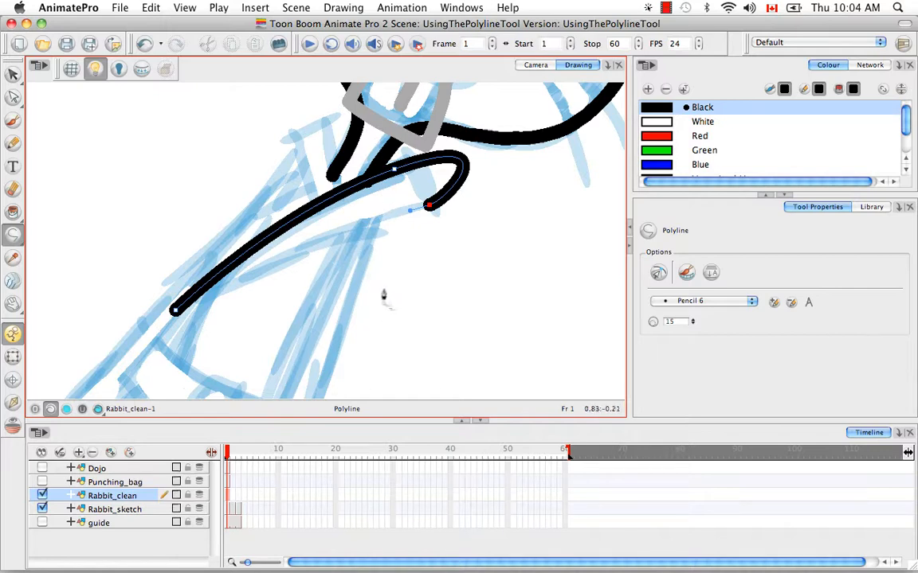
{"action": "key", "text": "space"}
{"action": "left_click_drag", "start_coordinate": [397, 260], "coordinate": [404, 216]}
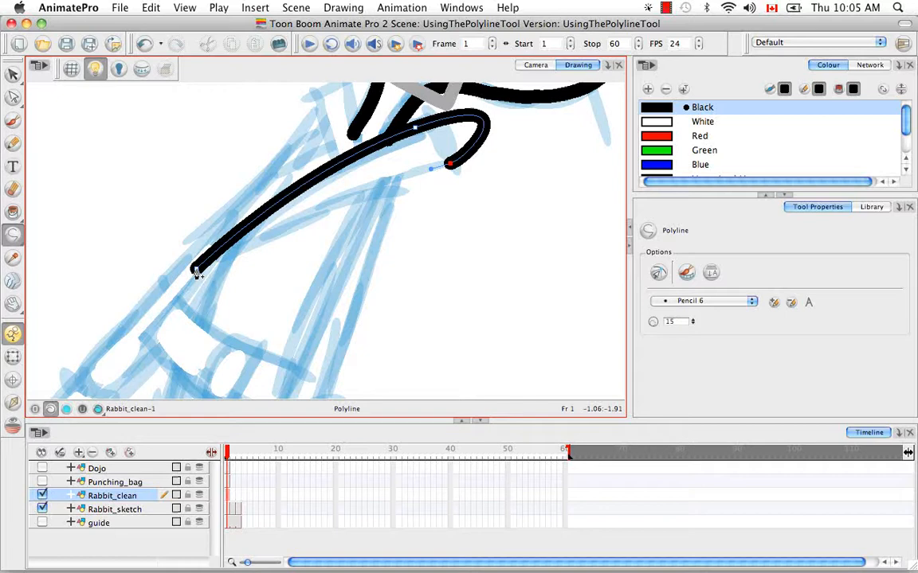
{"action": "left_click_drag", "start_coordinate": [196, 270], "coordinate": [123, 330]}
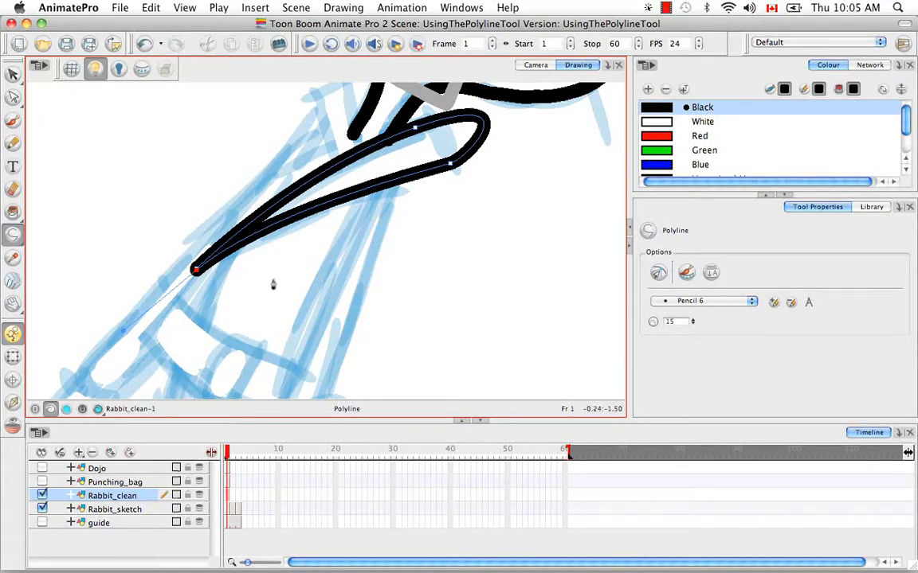
- Continue the polyline along the jacket's waist and up its far side to the lapel's lower edge, with contour snapping turned on
{"action": "left_click", "coordinate": [175, 300]}
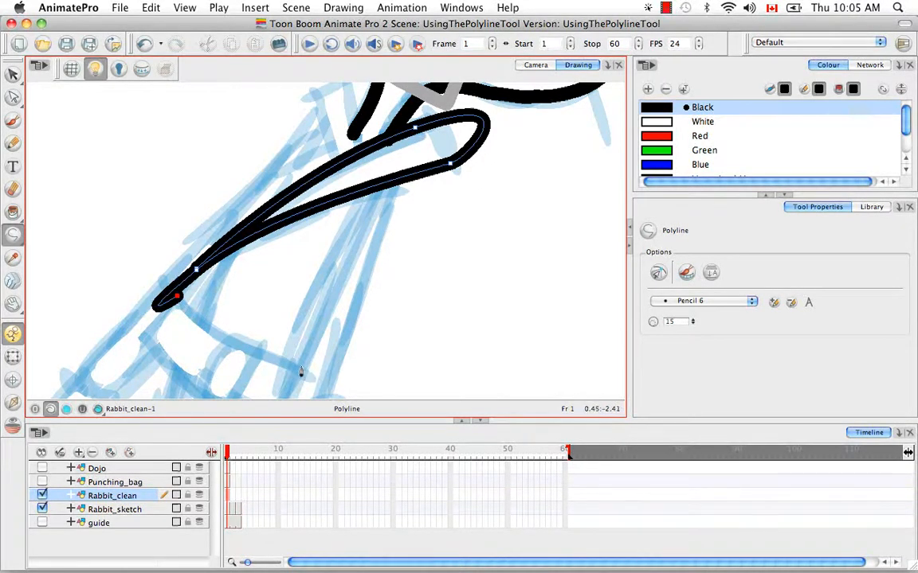
{"action": "left_click_drag", "start_coordinate": [300, 366], "coordinate": [402, 393]}
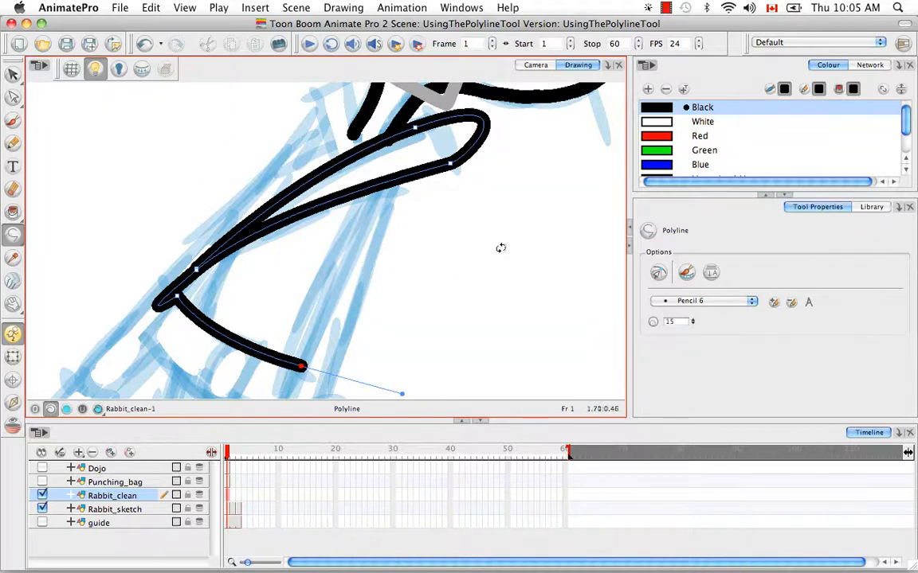
{"action": "left_click_drag", "start_coordinate": [500, 248], "coordinate": [486, 319]}
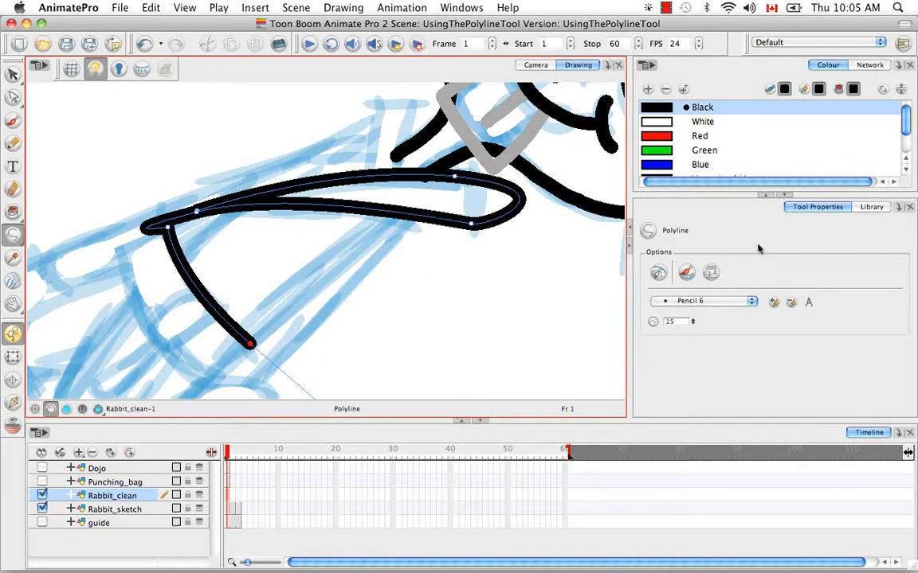
{"action": "left_click", "coordinate": [658, 274]}
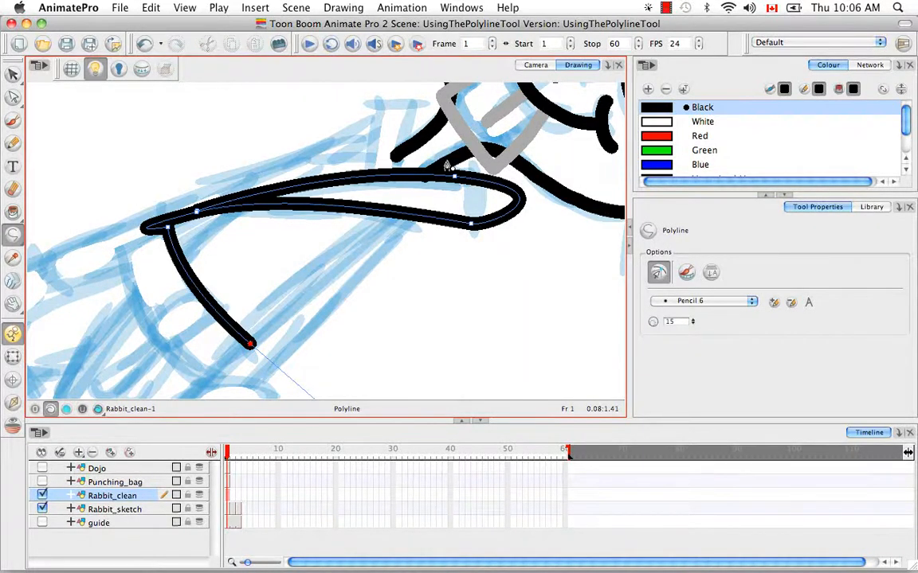
{"action": "left_click", "coordinate": [398, 215]}
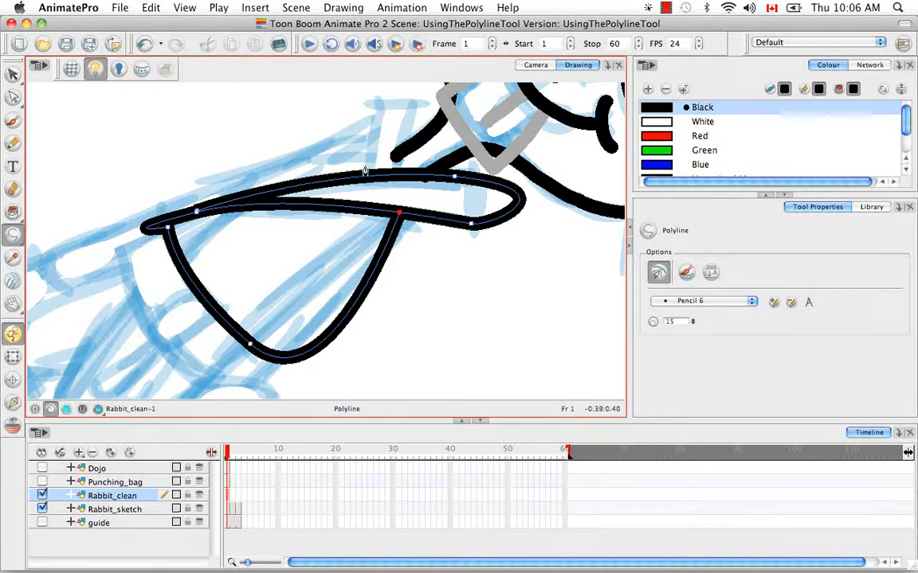
- Try to extend the polyline from the lapel's lower edge up to the end of the neck line, and undo that segment
{"action": "key", "text": "space"}
{"action": "left_click_drag", "start_coordinate": [373, 172], "coordinate": [391, 263]}
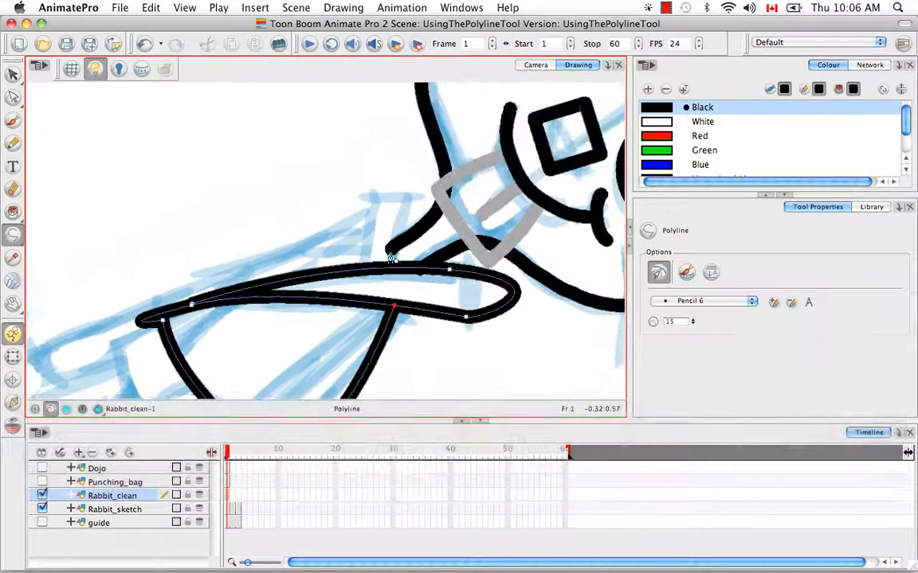
{"action": "left_click", "coordinate": [391, 251]}
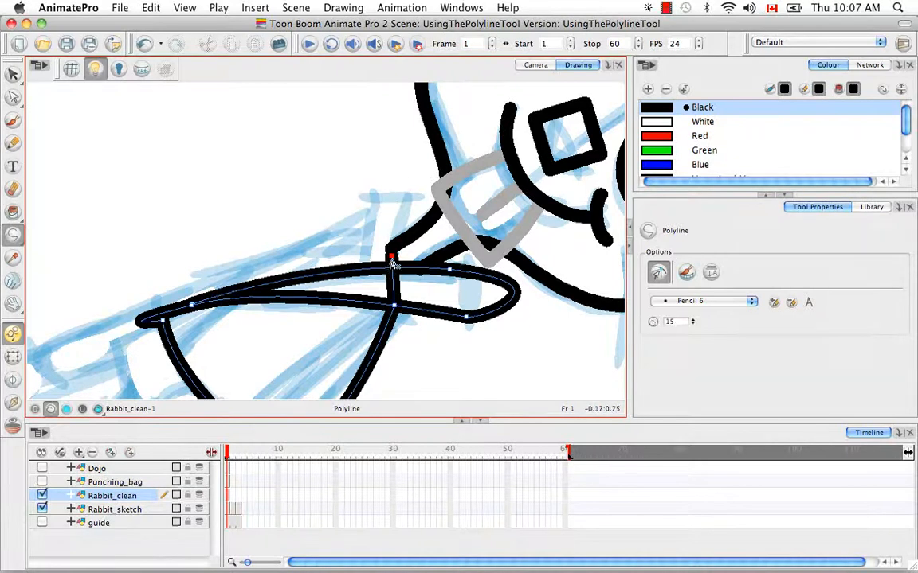
{"action": "key", "text": "super+z"}
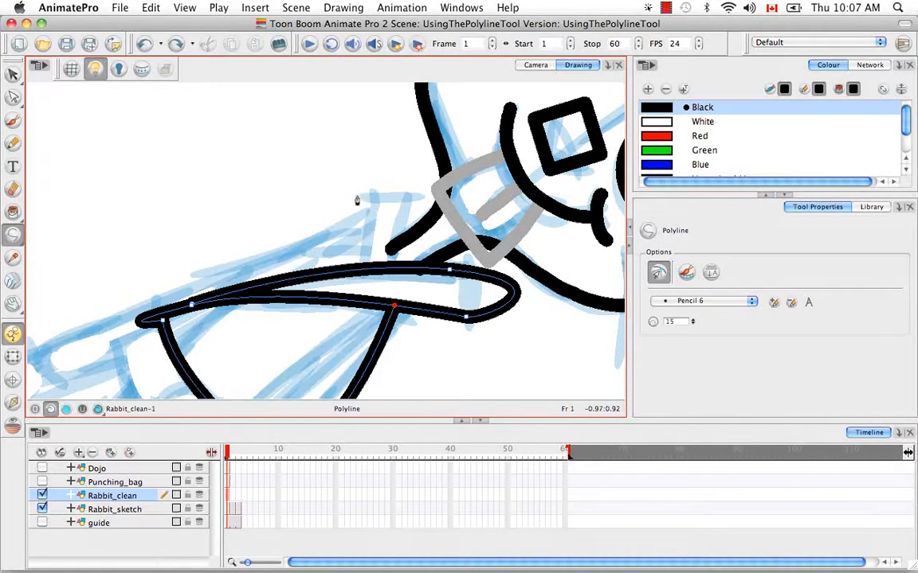
- Draw the opposite collar flap as a separate polyline that starts and ends on the lapel's upper edge
{"action": "key", "text": "v"}
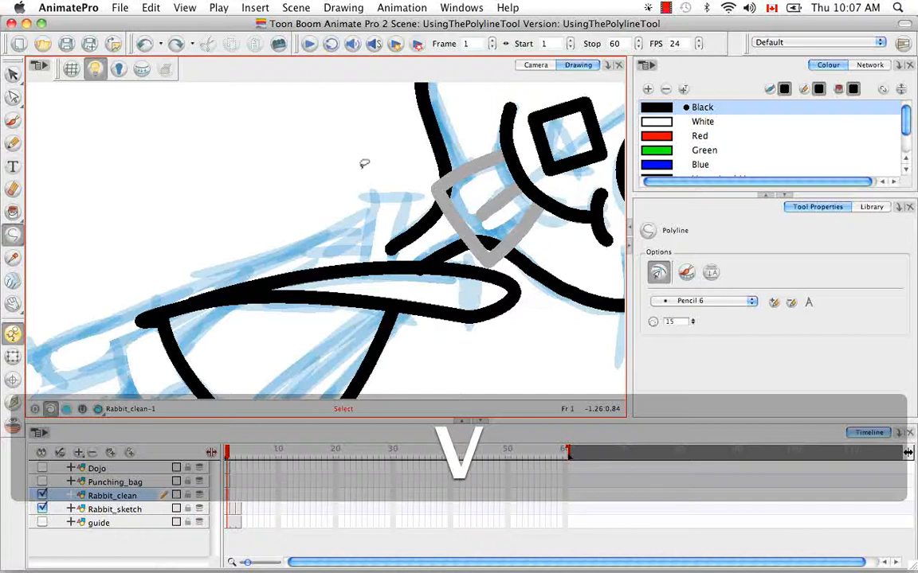
{"action": "left_click", "coordinate": [393, 267]}
{"action": "left_click", "coordinate": [406, 192]}
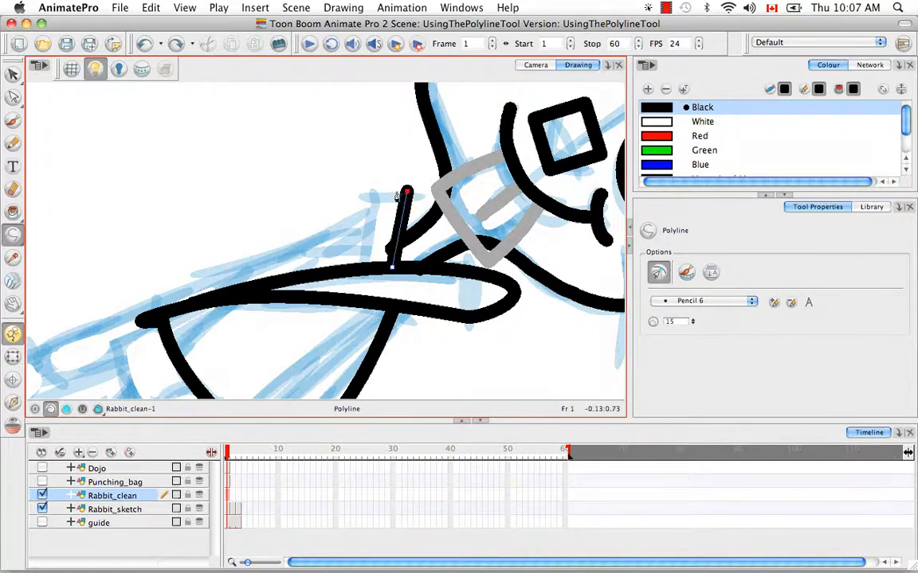
{"action": "left_click_drag", "start_coordinate": [359, 186], "coordinate": [355, 191]}
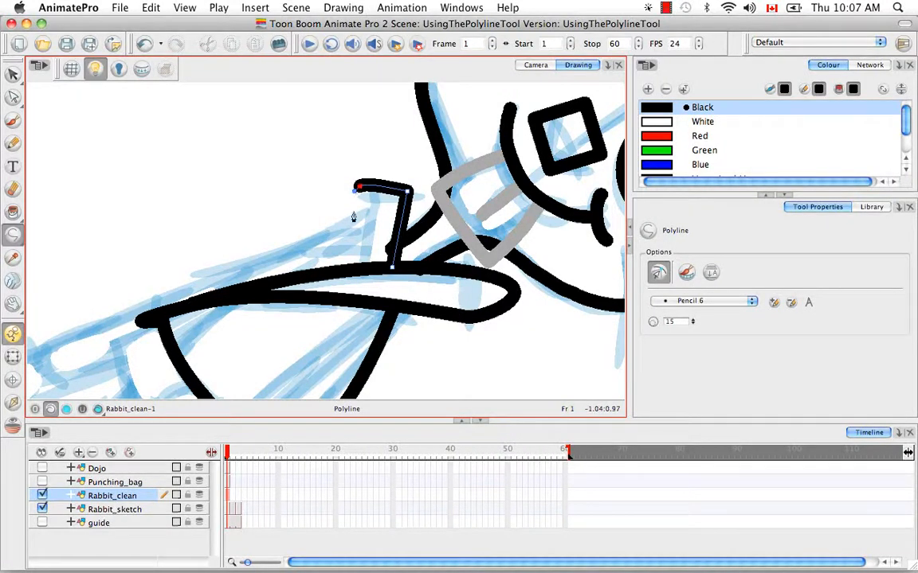
{"action": "left_click", "coordinate": [358, 270]}
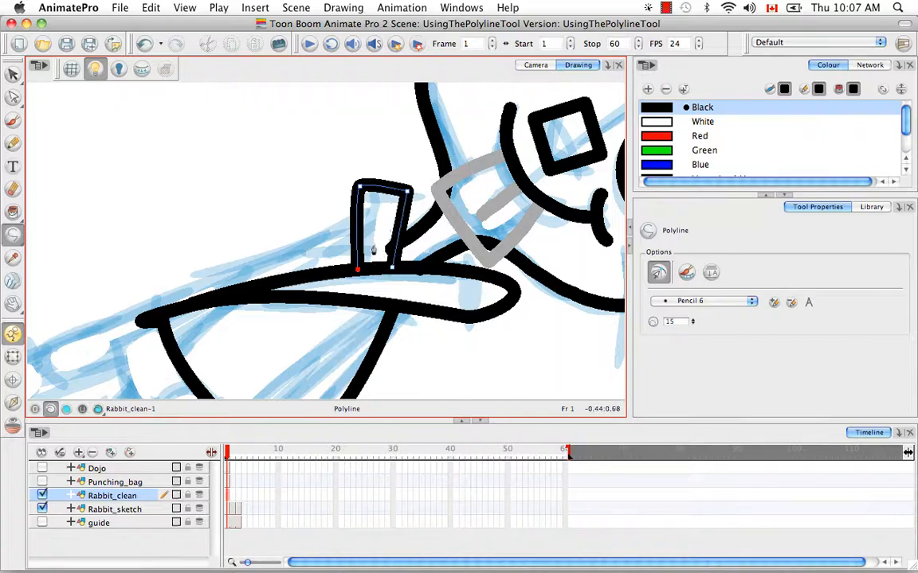
- End the collar flap's polyline and draw a separate curved shoulder line from the lapel's lower end up to the flap's outer edge
{"action": "key", "text": "shift"}
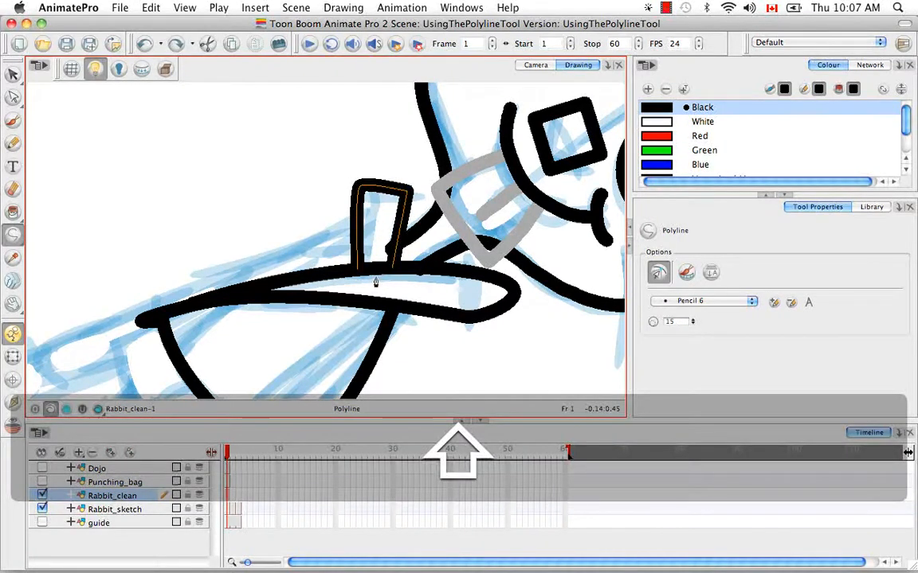
{"action": "key", "text": "shift+v"}
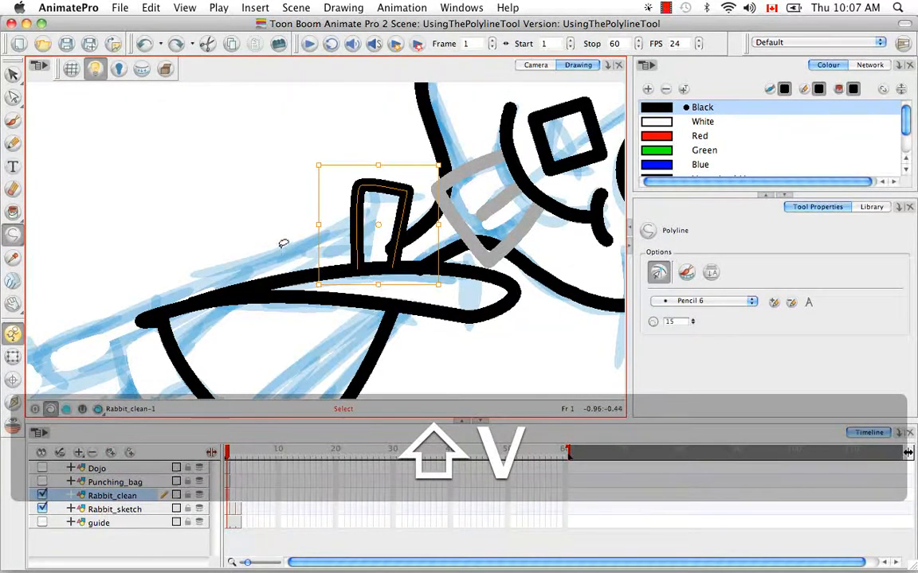
{"action": "left_click", "coordinate": [317, 265], "text": "shift"}
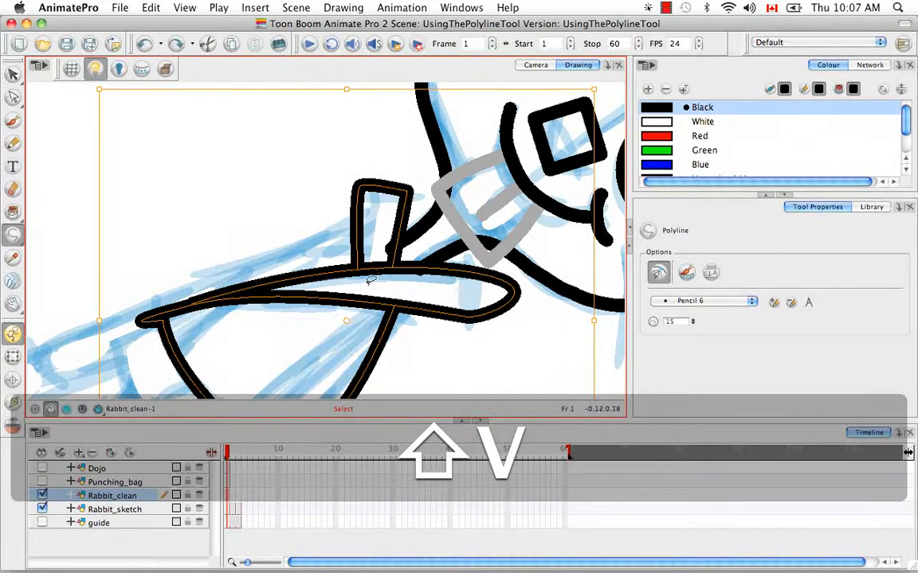
{"action": "key", "text": "v"}
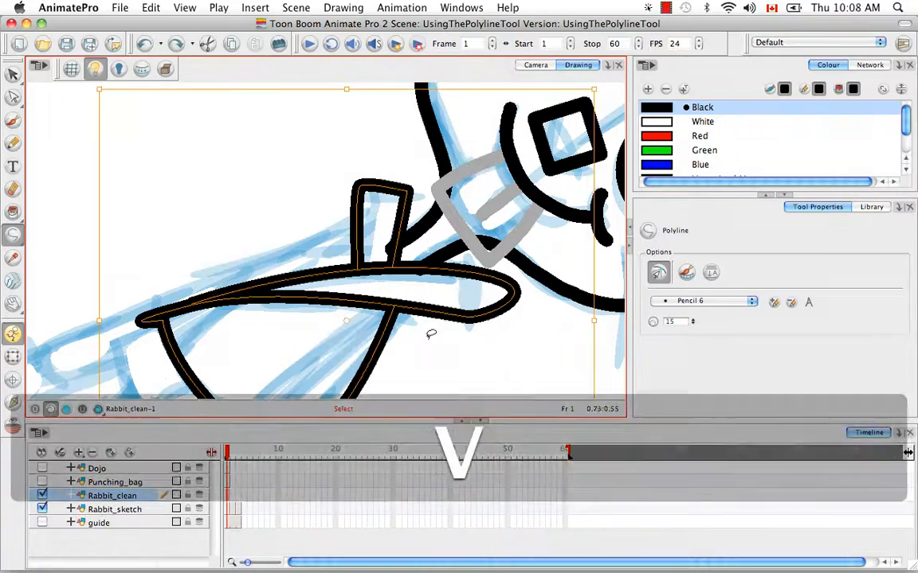
{"action": "key", "text": "space"}
{"action": "left_click_drag", "start_coordinate": [334, 262], "coordinate": [348, 235]}
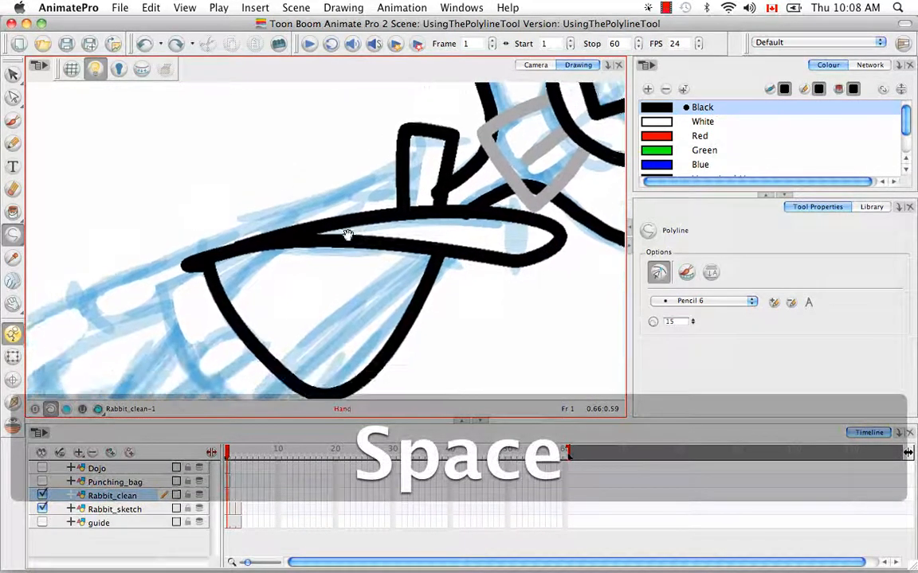
{"action": "left_click", "coordinate": [230, 252]}
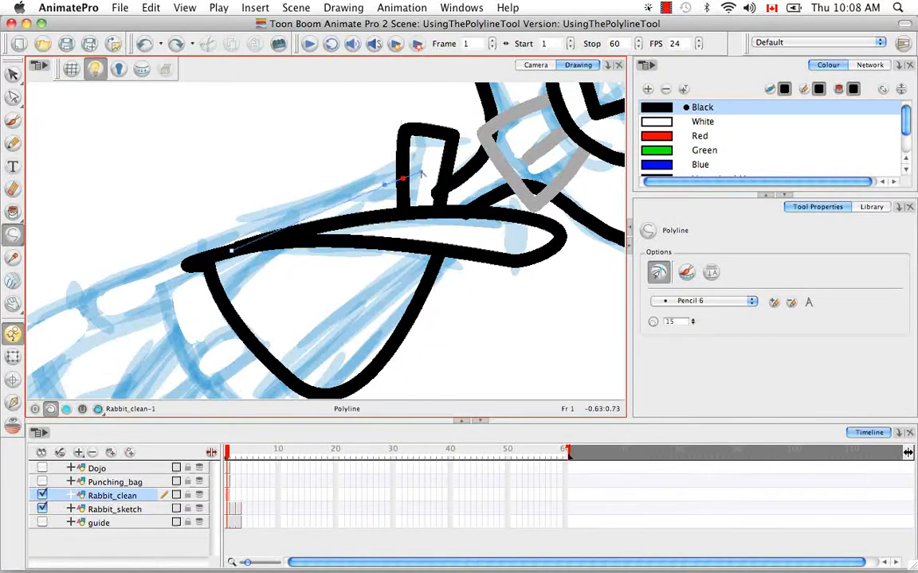
{"action": "left_click_drag", "start_coordinate": [402, 177], "coordinate": [419, 172]}
- Start a separate polyline at the jacket's lower corner and trace the outer side of the shorts down to the first leg's hem
{"action": "key", "text": "space"}
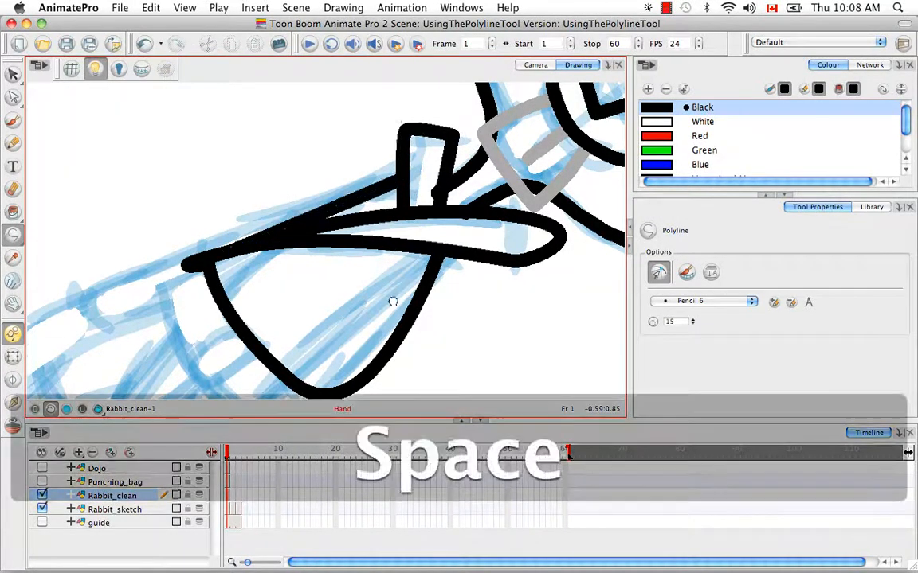
{"action": "left_click_drag", "start_coordinate": [391, 301], "coordinate": [375, 234]}
{"action": "left_click_drag", "start_coordinate": [474, 297], "coordinate": [438, 297]}
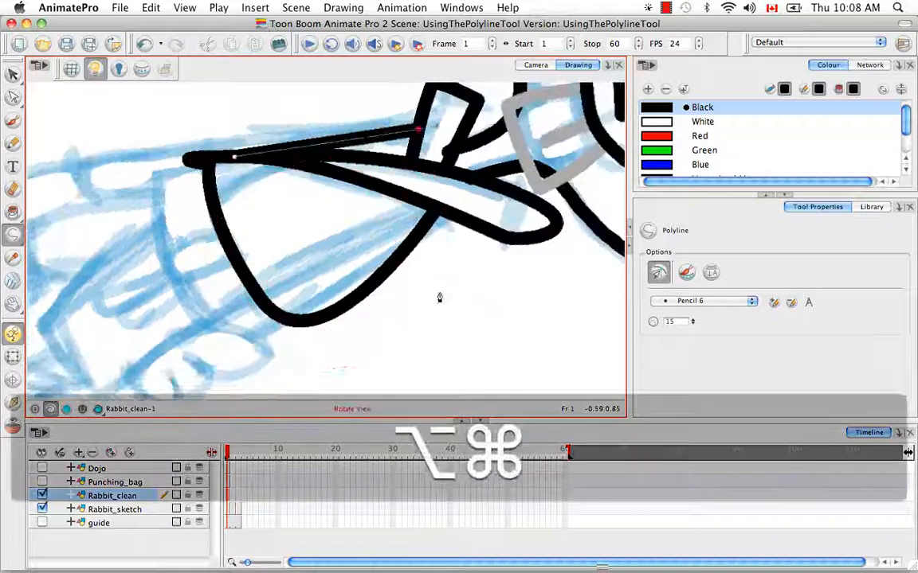
{"action": "key", "text": "space"}
{"action": "left_click_drag", "start_coordinate": [334, 265], "coordinate": [356, 312]}
{"action": "left_click_drag", "start_coordinate": [369, 235], "coordinate": [420, 281]}
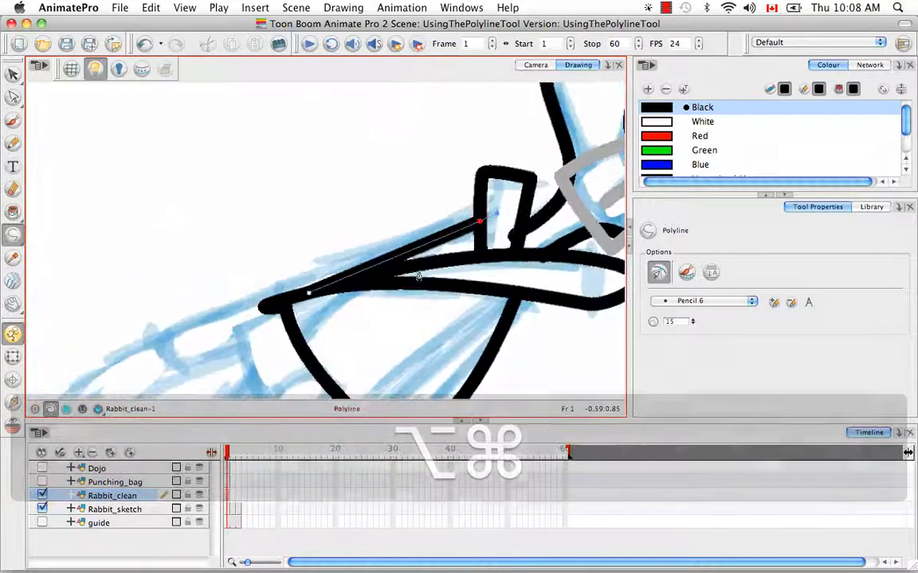
{"action": "key", "text": "space"}
{"action": "left_click_drag", "start_coordinate": [351, 291], "coordinate": [442, 140]}
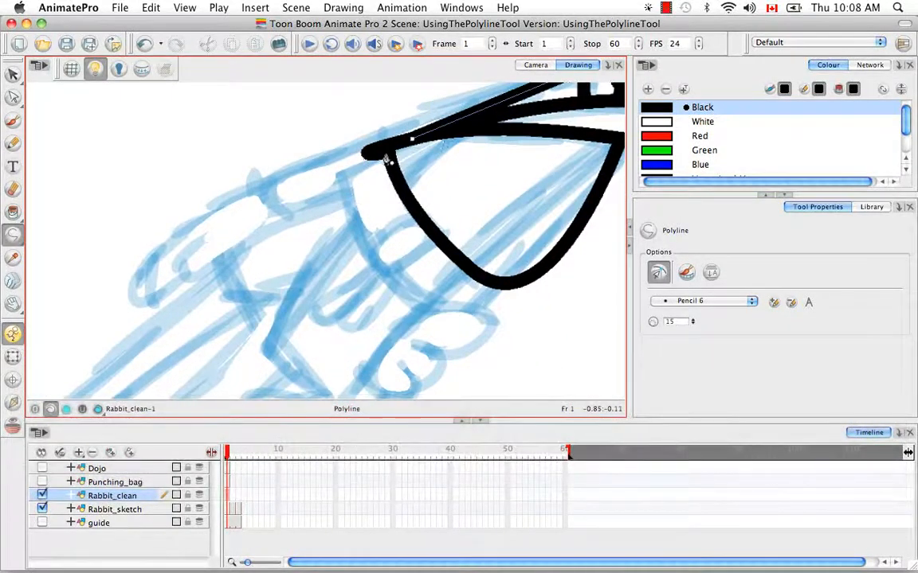
{"action": "key", "text": "v"}
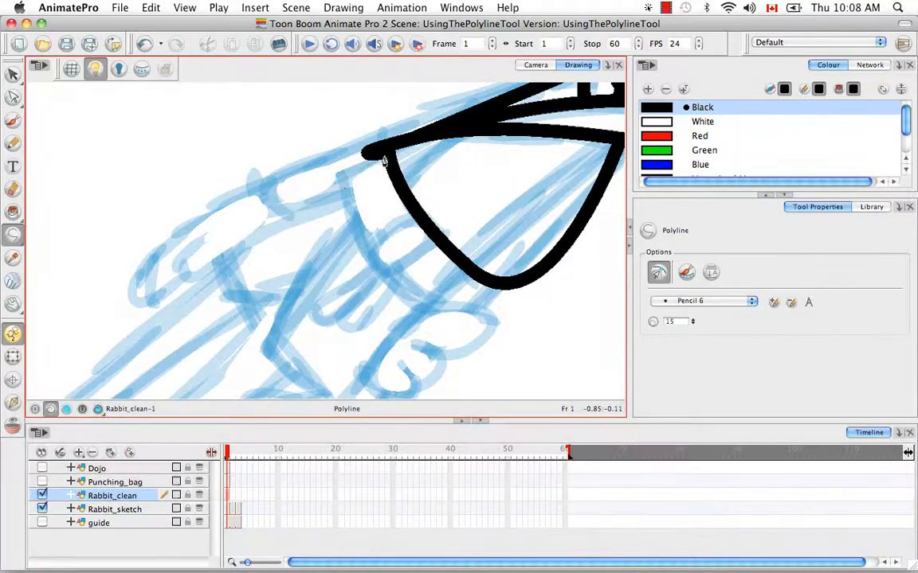
{"action": "left_click_drag", "start_coordinate": [215, 257], "coordinate": [185, 286]}
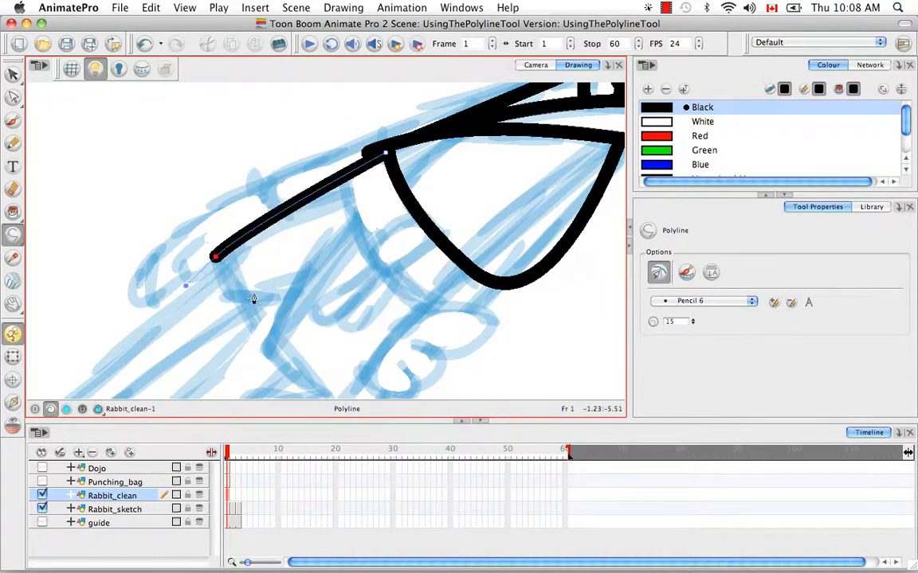
- Try to continue the side line along the first leg's hem, and undo that segment
{"action": "left_click", "coordinate": [254, 325]}
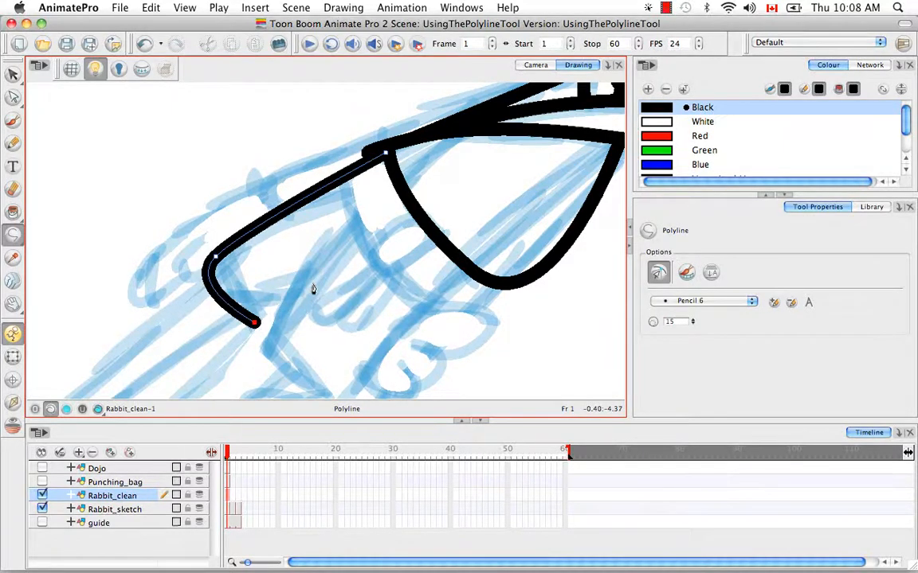
{"action": "key", "text": "super+z"}
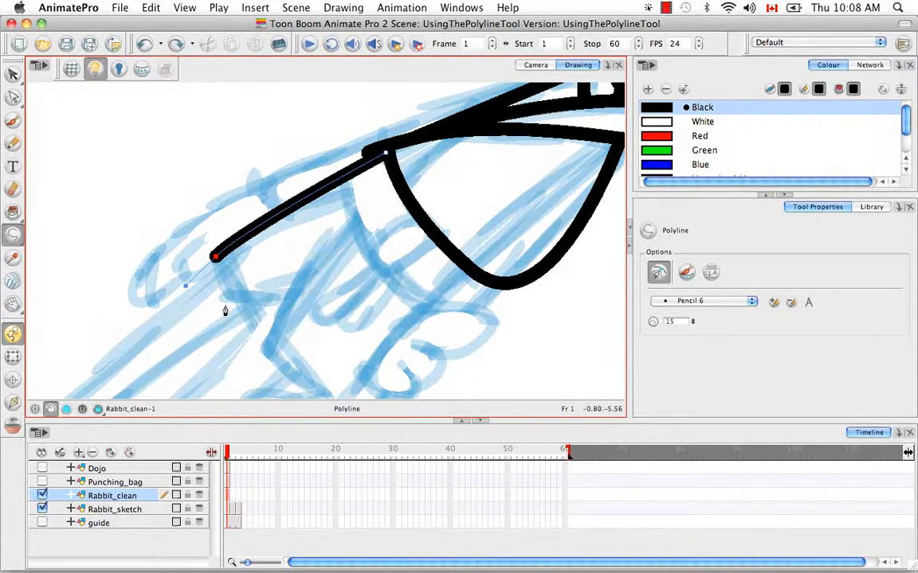
- Trace the first leg's inner edge and the crotch line with straight segments, returning down to the second leg's hem corner
{"action": "left_click", "coordinate": [215, 257]}
{"action": "left_click", "coordinate": [305, 297]}
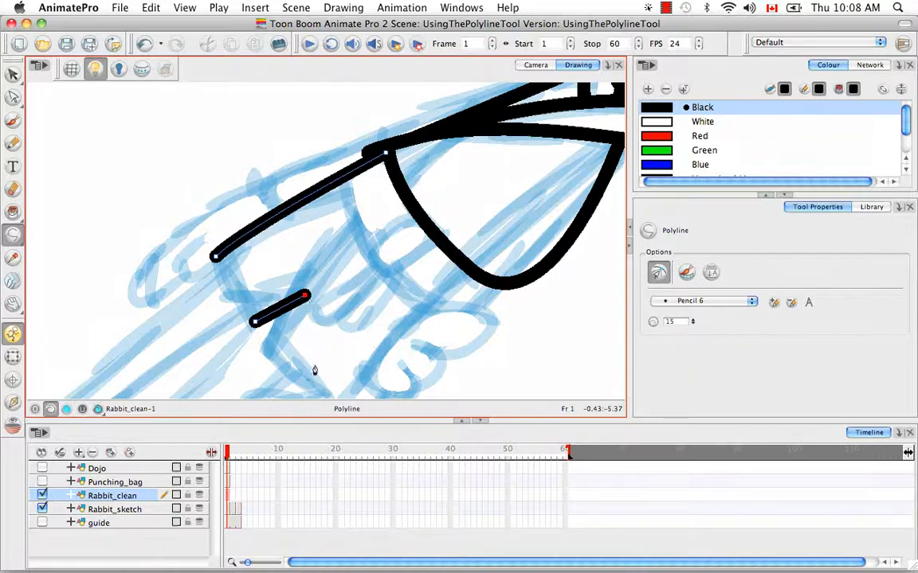
{"action": "left_click", "coordinate": [357, 229]}
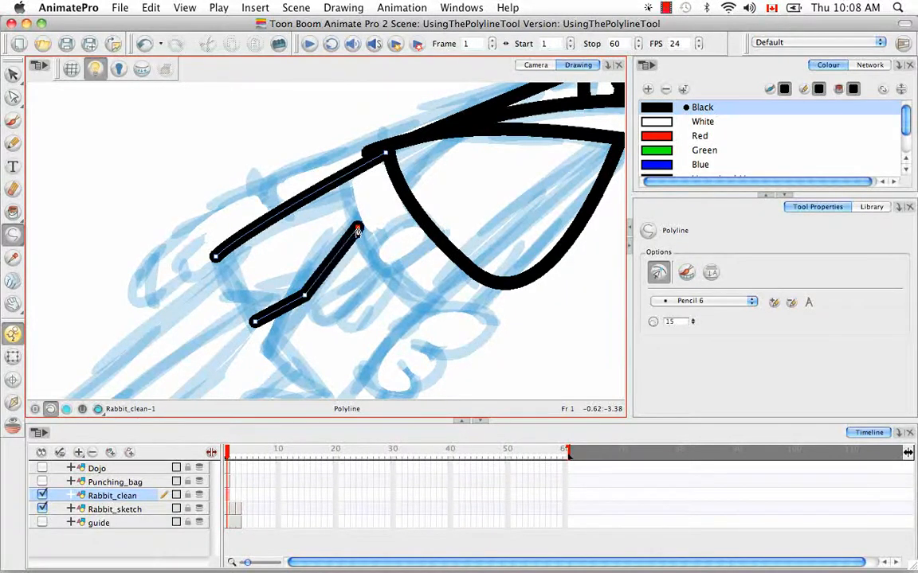
{"action": "left_click", "coordinate": [267, 356]}
- Continue the polyline along the second leg's hem and up its outer side to the jacket's lower edge
{"action": "key", "text": "space"}
{"action": "left_click_drag", "start_coordinate": [322, 398], "coordinate": [354, 262]}
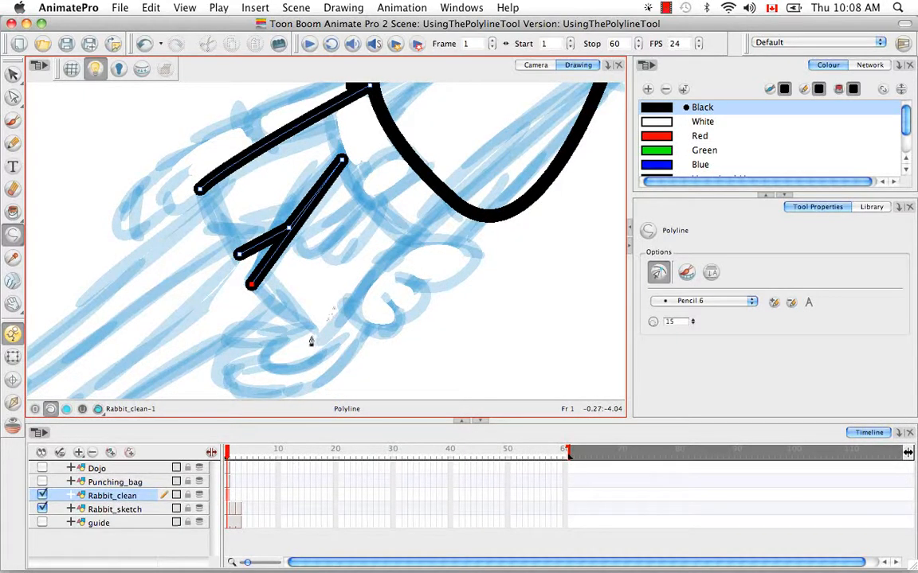
{"action": "left_click", "coordinate": [319, 335]}
{"action": "left_click", "coordinate": [452, 207]}
- Close the first leg's hem with a separate, slightly curved polyline between its two open corners
{"action": "key", "text": "space"}
{"action": "left_click_drag", "start_coordinate": [384, 266], "coordinate": [403, 301]}
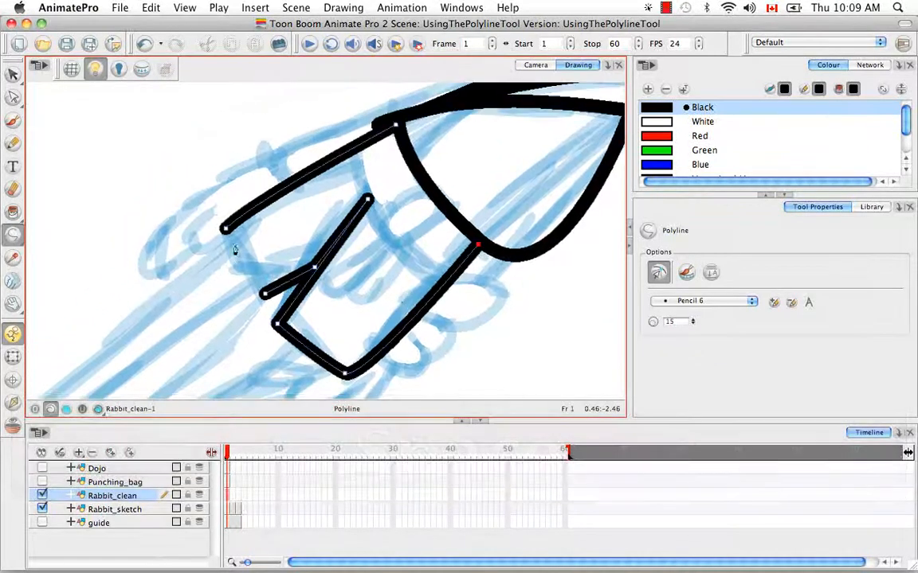
{"action": "key", "text": "v"}
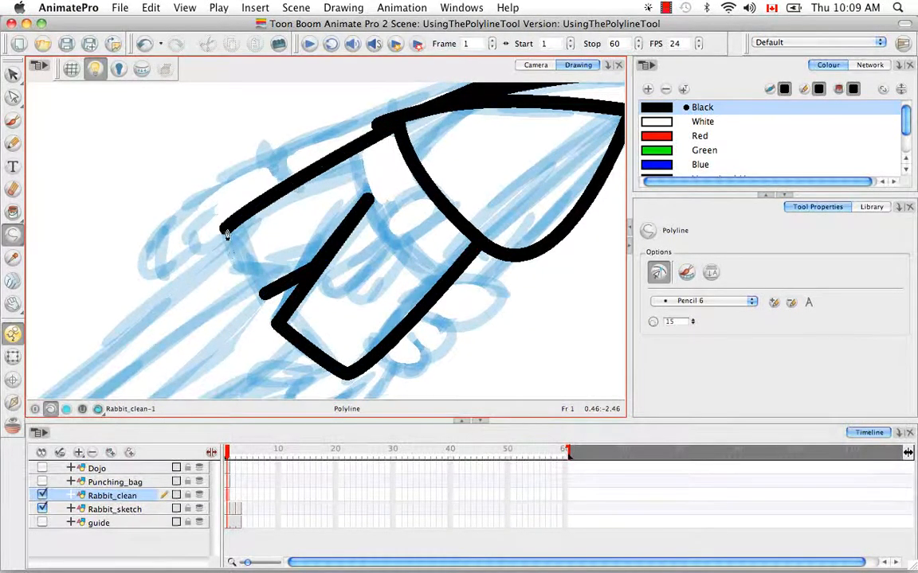
{"action": "left_click", "coordinate": [263, 294]}
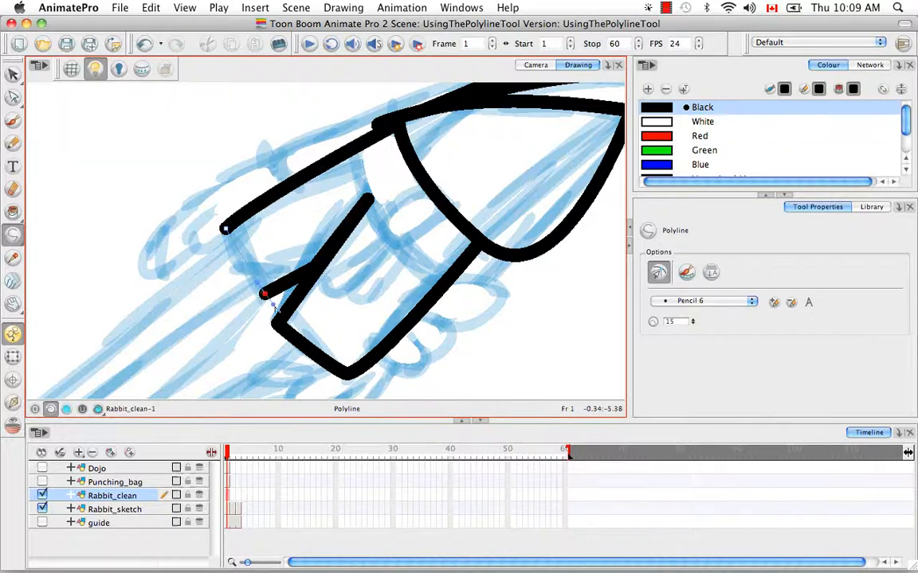
{"action": "left_click_drag", "start_coordinate": [292, 317], "coordinate": [292, 318]}
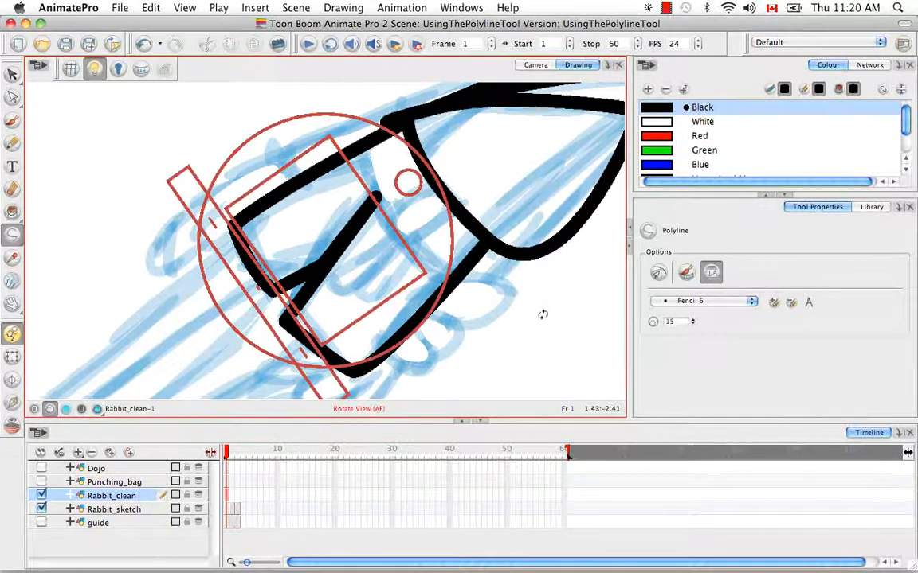
- Draw the belt's lower edge as a curved polyline across the shorts, from one outer side to the other
{"action": "left_click_drag", "start_coordinate": [543, 313], "coordinate": [545, 260]}
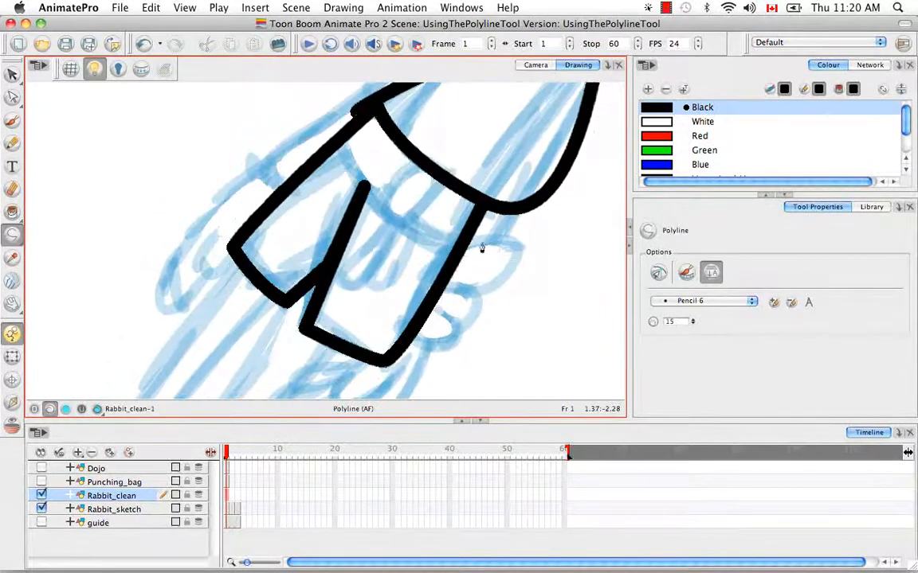
{"action": "left_click_drag", "start_coordinate": [482, 247], "coordinate": [437, 303]}
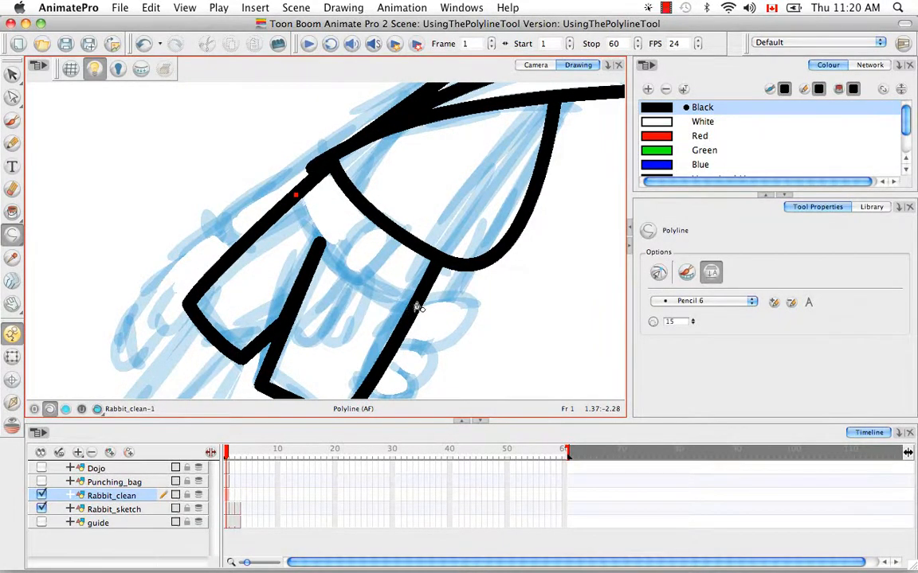
{"action": "left_click_drag", "start_coordinate": [415, 303], "coordinate": [470, 315]}
{"action": "left_click_drag", "start_coordinate": [507, 321], "coordinate": [511, 322]}
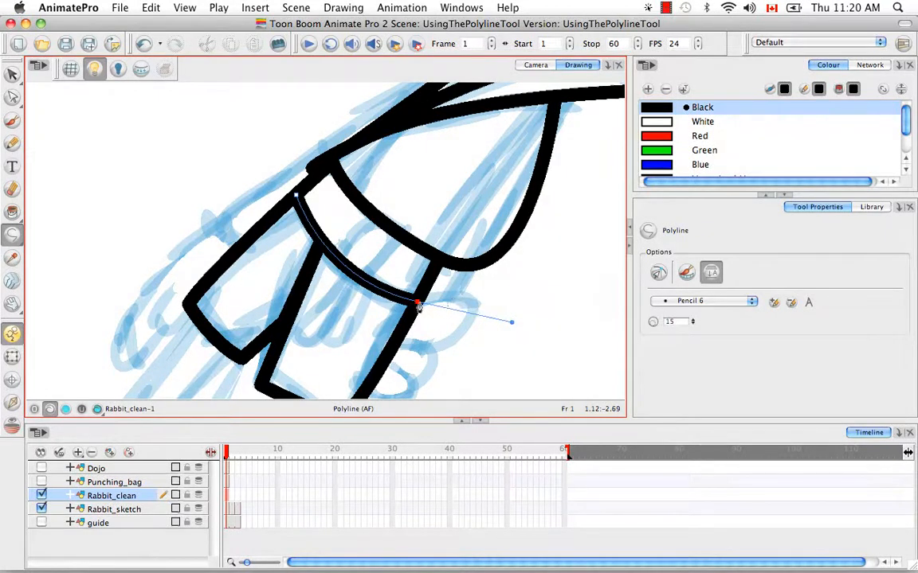
{"action": "key", "text": "Escape"}
- Draw the two sides of the belt knot as separate curved lines between the belt's lower edge and the jacket's lower edge
{"action": "left_click", "coordinate": [334, 258]}
{"action": "left_click_drag", "start_coordinate": [374, 216], "coordinate": [405, 210]}
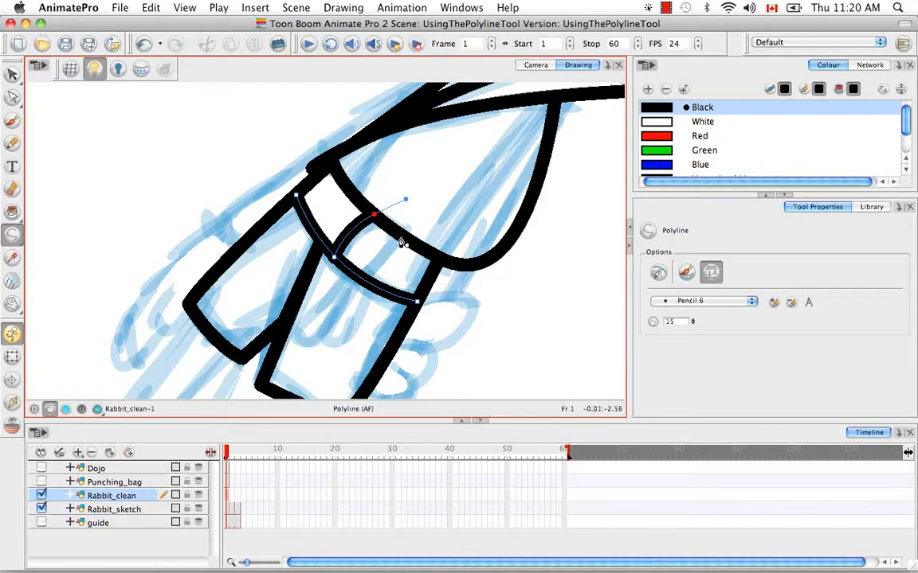
{"action": "key", "text": "Escape"}
{"action": "left_click_drag", "start_coordinate": [402, 239], "coordinate": [419, 209]}
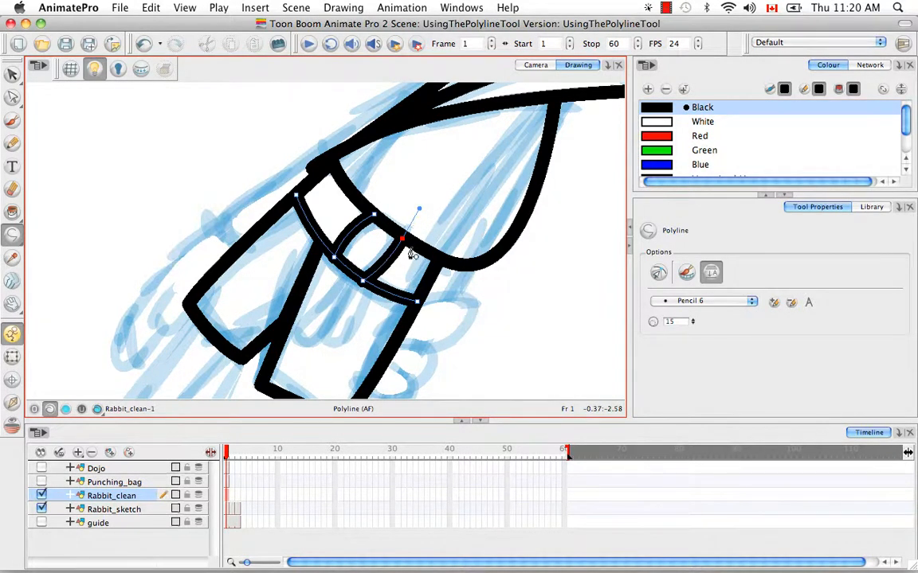
{"action": "key", "text": "Escape"}
- Trace the belt's first hanging tie end as a narrow rounded polyline that starts and ends beneath the knot
{"action": "left_click_drag", "start_coordinate": [304, 317], "coordinate": [323, 343]}
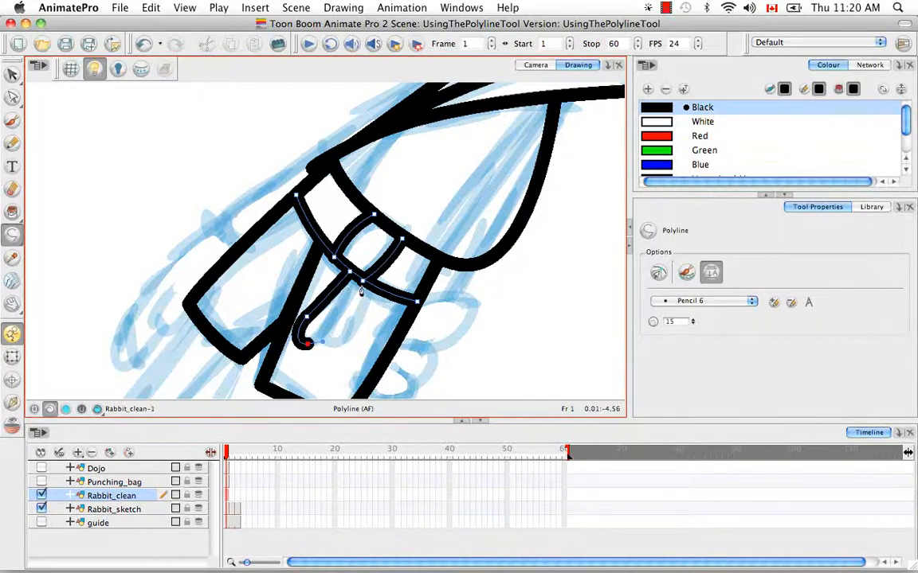
{"action": "left_click_drag", "start_coordinate": [362, 280], "coordinate": [356, 267]}
{"action": "key", "text": "super+z"}
{"action": "key", "text": "Escape"}
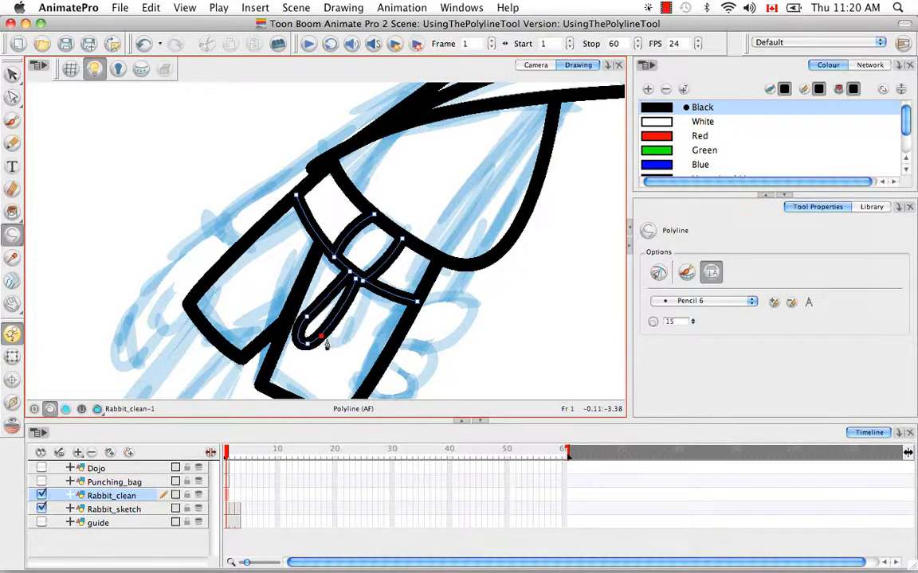
- Draw the second hanging tie end as a curved polyline from the first one's tip back up to the belt, and finish the line
{"action": "left_click_drag", "start_coordinate": [342, 340], "coordinate": [354, 326]}
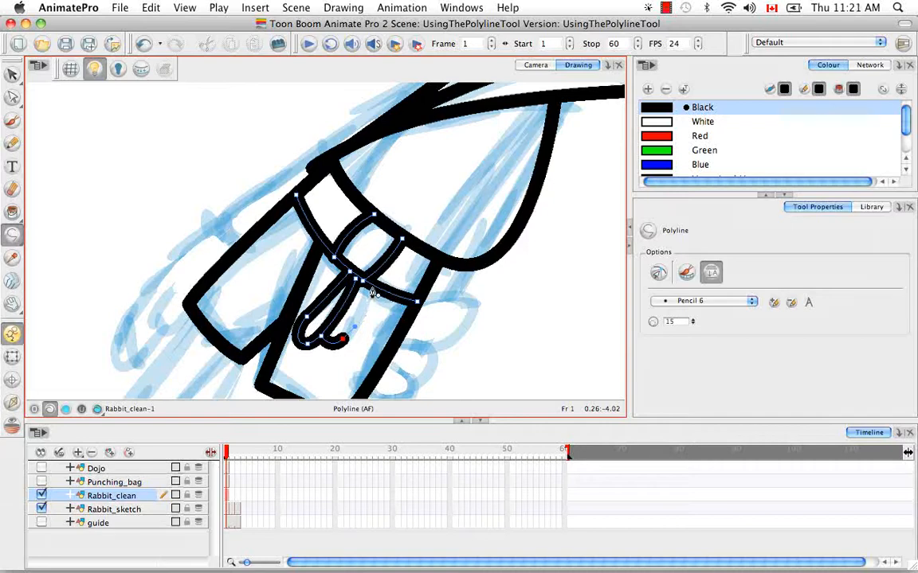
{"action": "left_click_drag", "start_coordinate": [370, 285], "coordinate": [371, 279]}
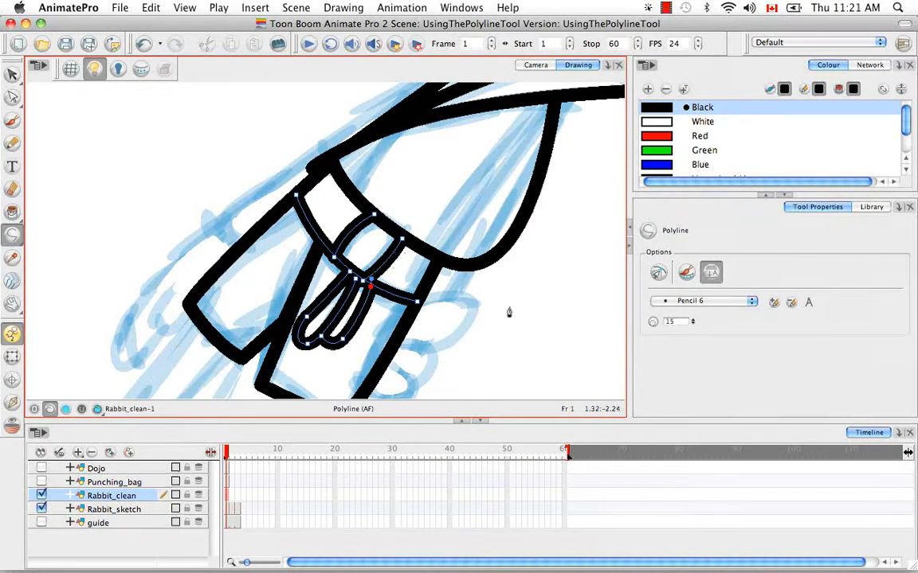
{"action": "key", "text": "Escape"}
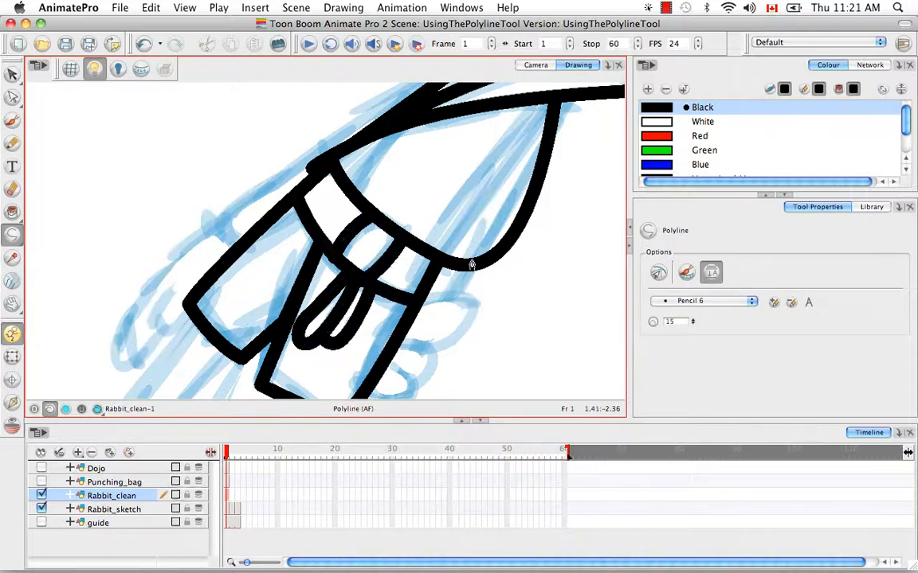
{"action": "key", "text": "shift+m"}
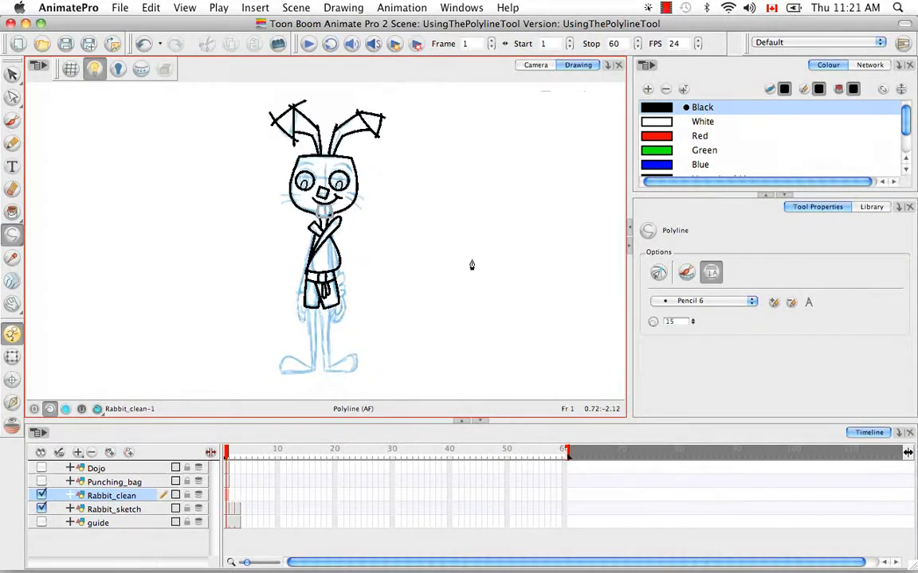